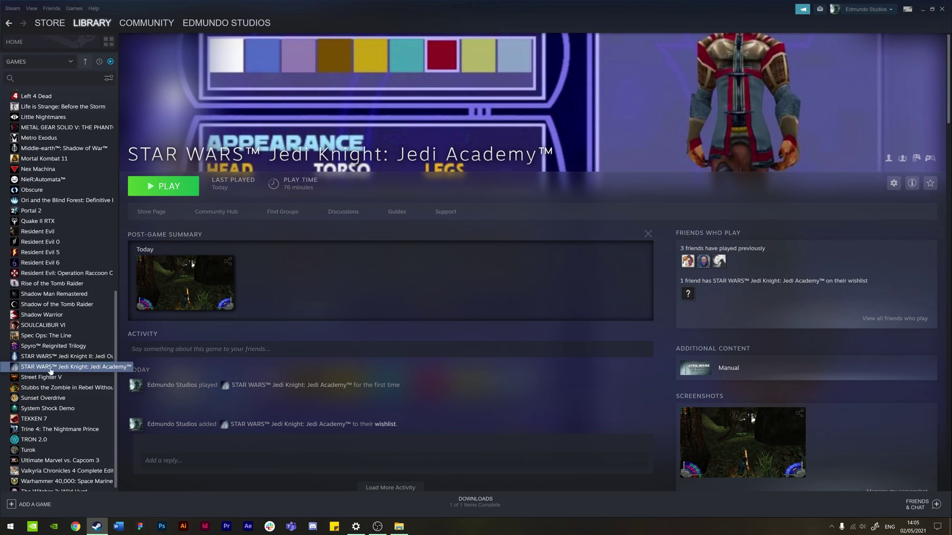
- Open the Local Files page of Jedi Academy's Steam properties
{"action": "right_click", "coordinate": [54, 369]}
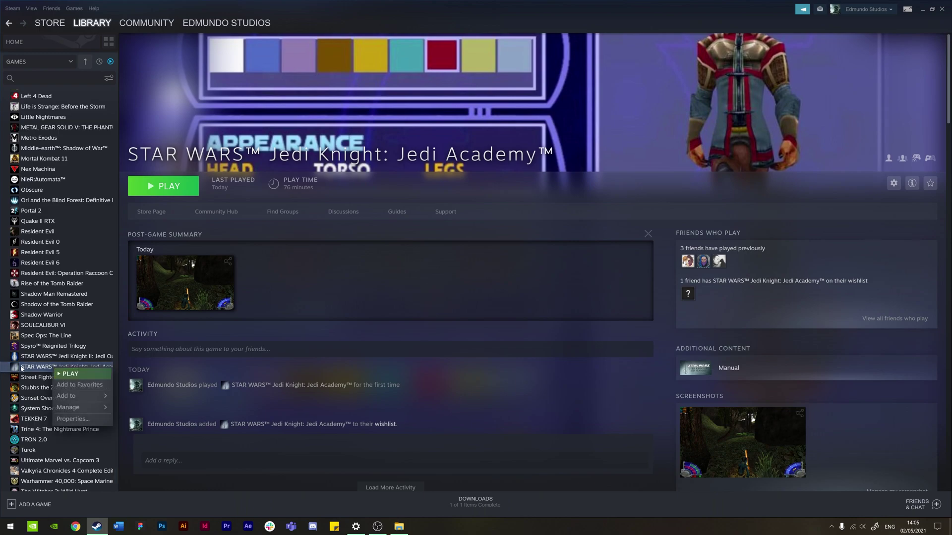
{"action": "left_click", "coordinate": [71, 418]}
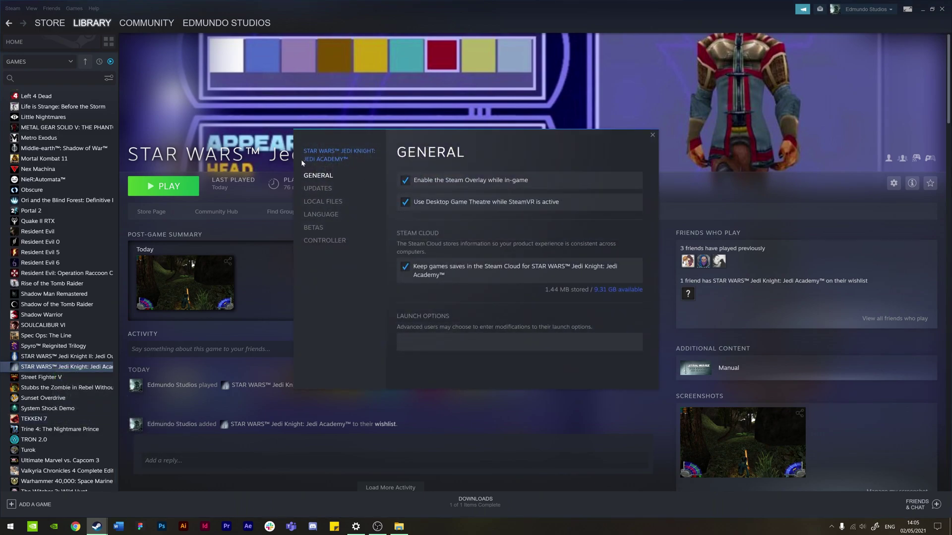
{"action": "left_click", "coordinate": [324, 201]}
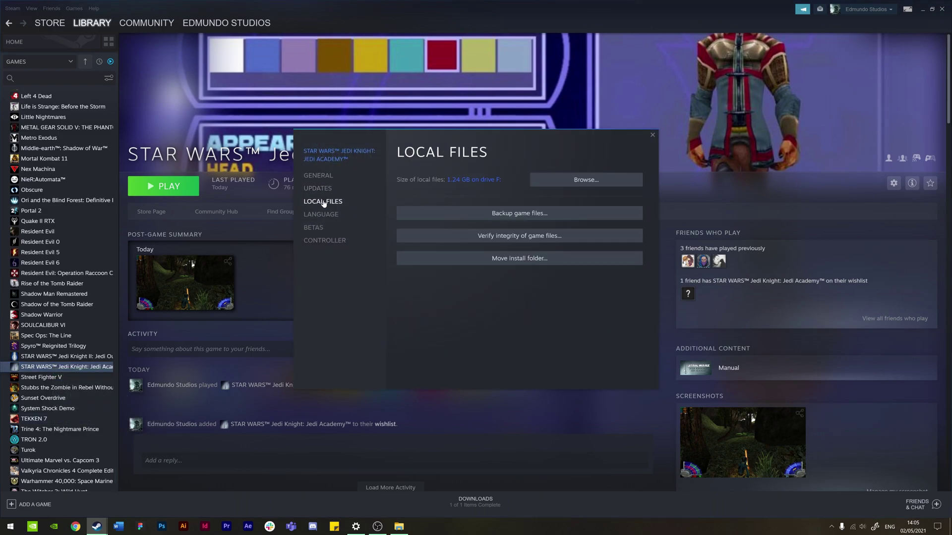
- Browse to the install folder, enter GameData\base, and bring up jaconfig.cfg's context menu
{"action": "left_click", "coordinate": [568, 179]}
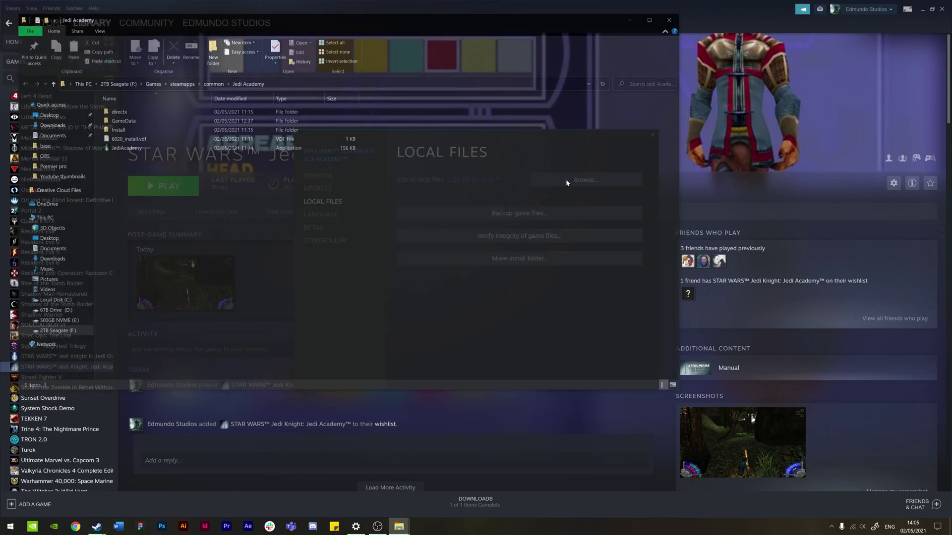
{"action": "left_click_drag", "start_coordinate": [216, 21], "coordinate": [283, 79]}
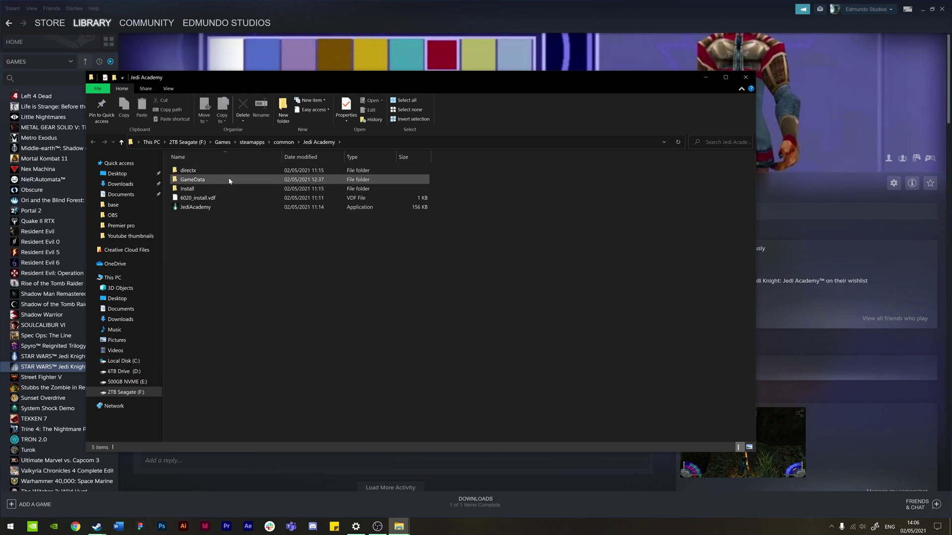
{"action": "double_click", "coordinate": [197, 180]}
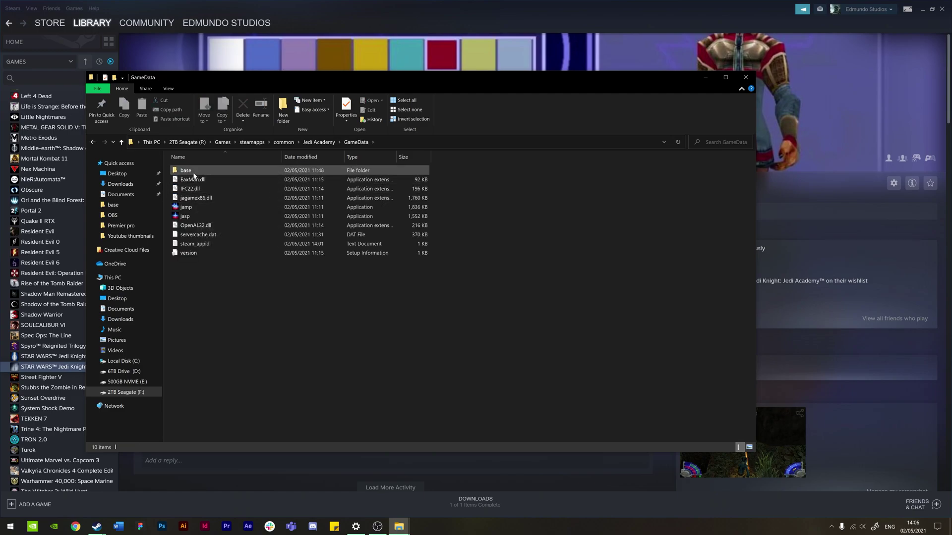
{"action": "double_click", "coordinate": [195, 172]}
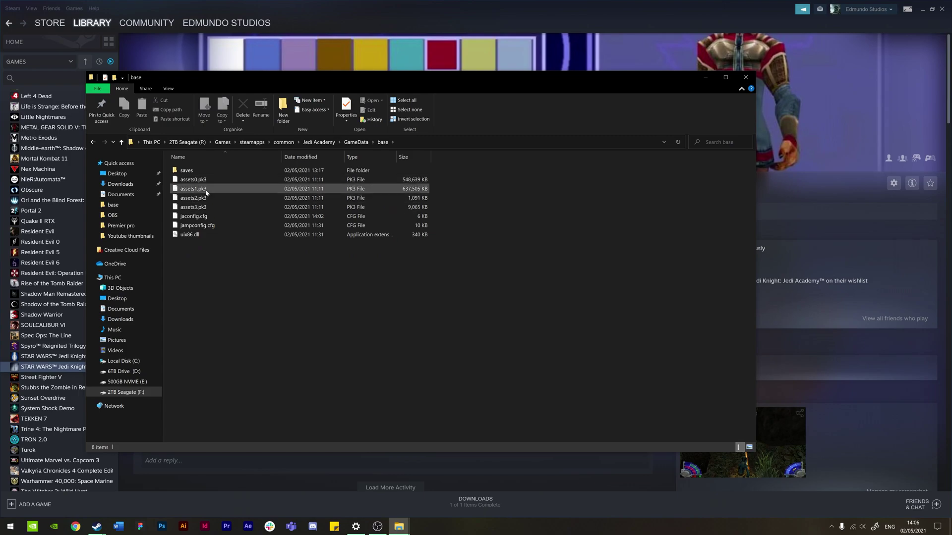
{"action": "left_click", "coordinate": [204, 219]}
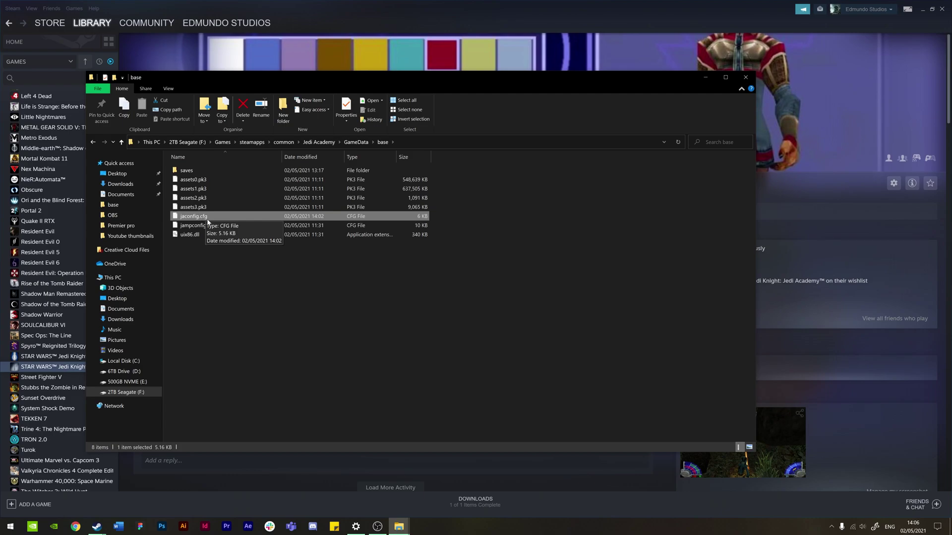
{"action": "right_click", "coordinate": [214, 216]}
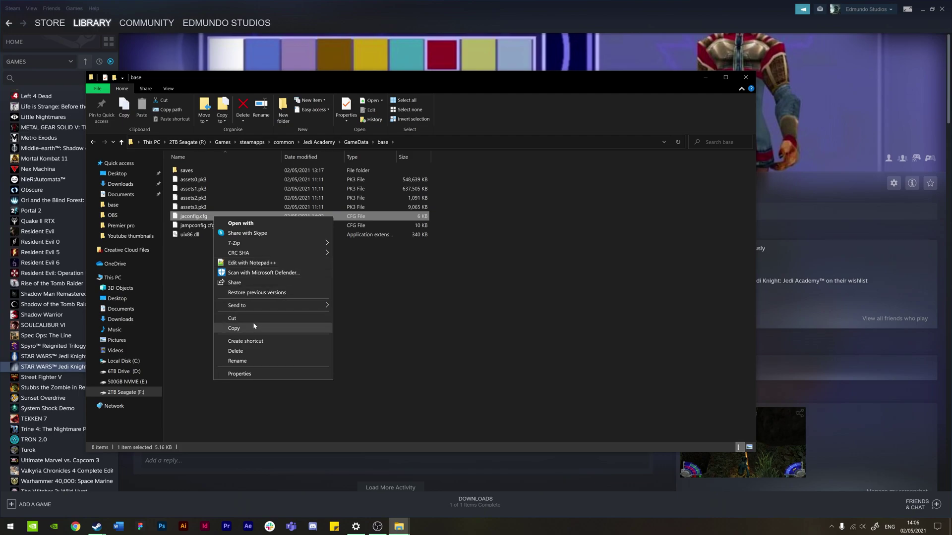
- Open jaconfig.cfg in Notepad++ and arrange the editor window beside the files
{"action": "left_click", "coordinate": [258, 263]}
{"action": "left_click_drag", "start_coordinate": [386, 155], "coordinate": [459, 89]}
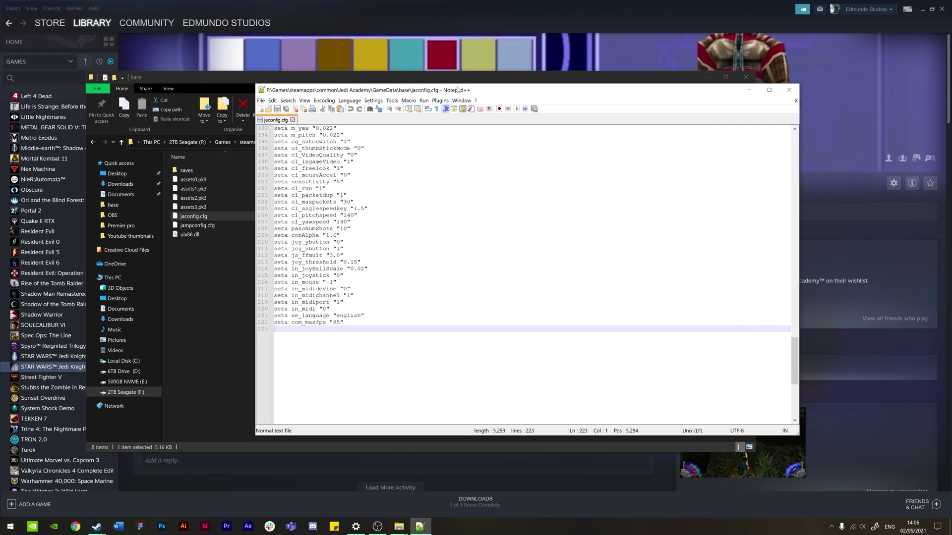
{"action": "left_click_drag", "start_coordinate": [792, 372], "coordinate": [803, 154]}
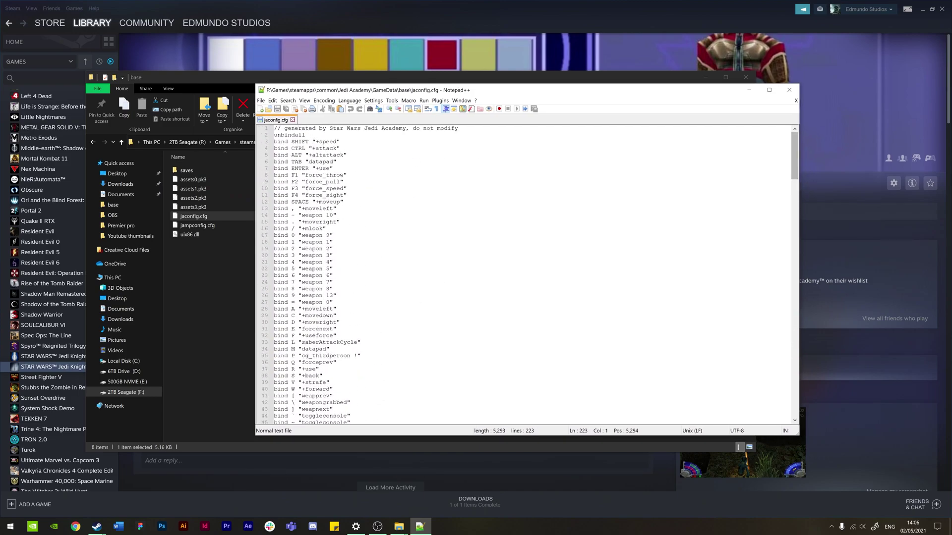
{"action": "left_click_drag", "start_coordinate": [486, 95], "coordinate": [499, 93]}
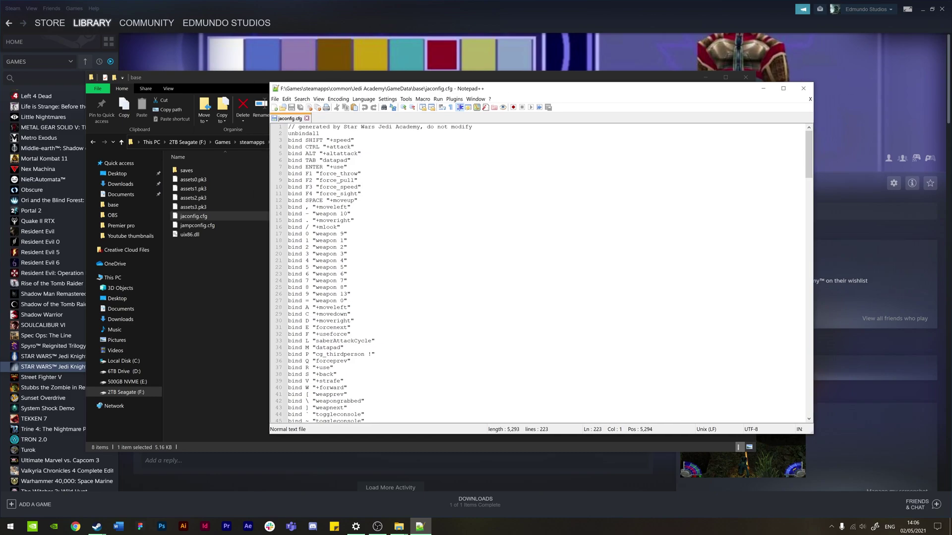
{"action": "left_click", "coordinate": [351, 213]}
{"action": "left_click", "coordinate": [361, 127]}
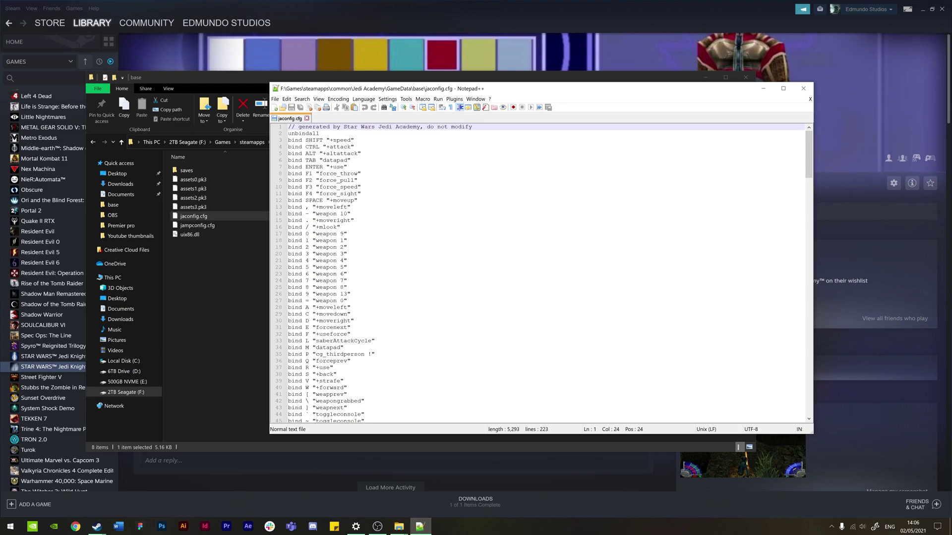
- Search for 'width' to reach r_customwidth "1920" in the config
{"action": "key", "text": "ctrl+f"}
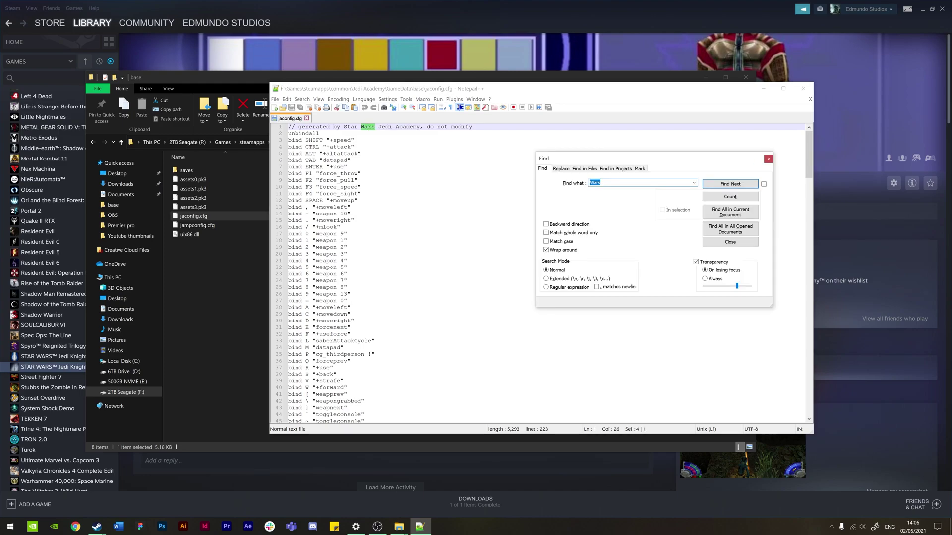
{"action": "left_click_drag", "start_coordinate": [625, 163], "coordinate": [534, 155]}
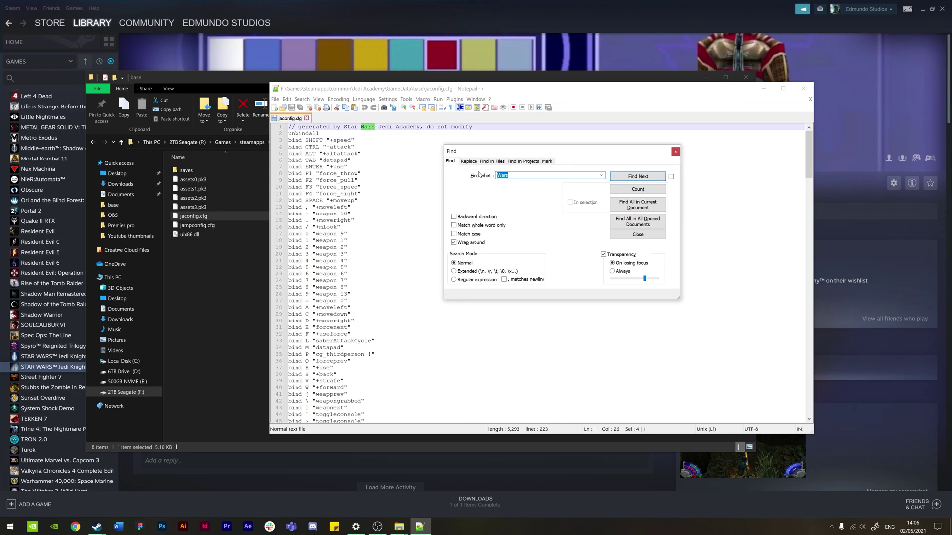
{"action": "key", "text": "BackSpace"}
{"action": "key", "text": "Return"}
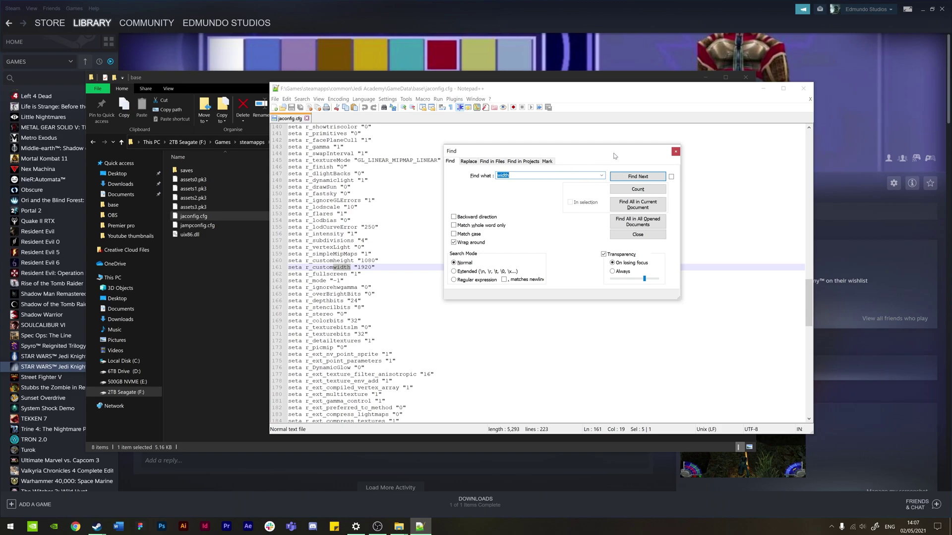
{"action": "left_click_drag", "start_coordinate": [624, 154], "coordinate": [928, 211]}
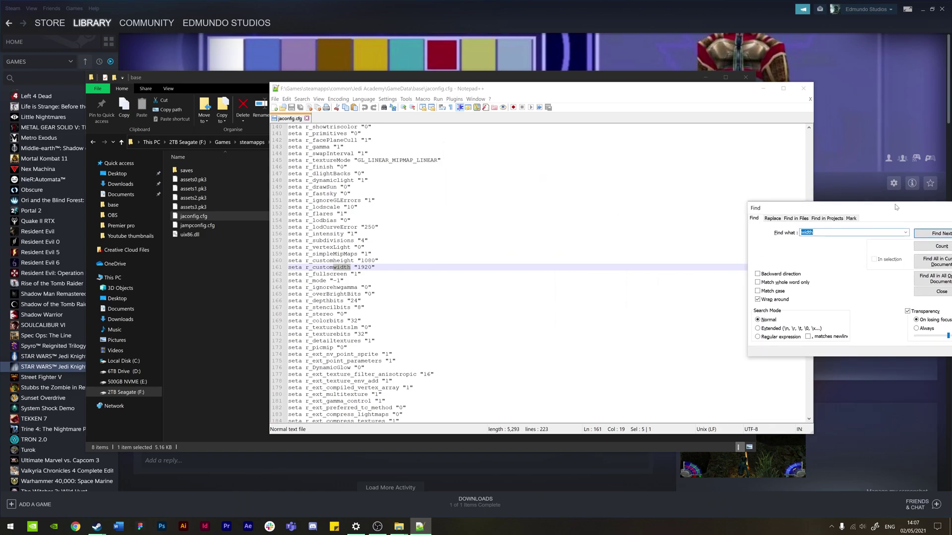
{"action": "left_click", "coordinate": [354, 267]}
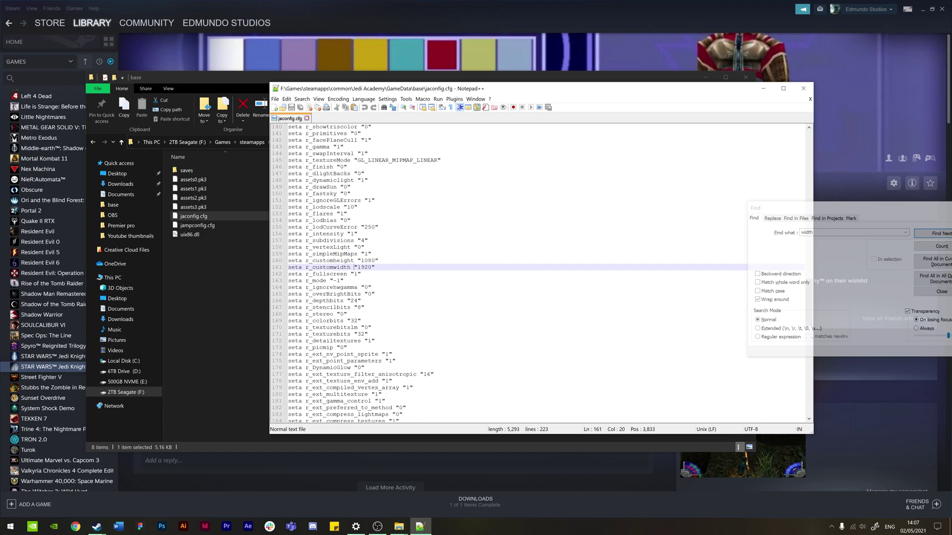
{"action": "key", "text": "Left"}
{"action": "key", "text": "Left"}
{"action": "key", "text": "Left"}
{"action": "left_click_drag", "start_coordinate": [512, 85], "coordinate": [376, 83]}
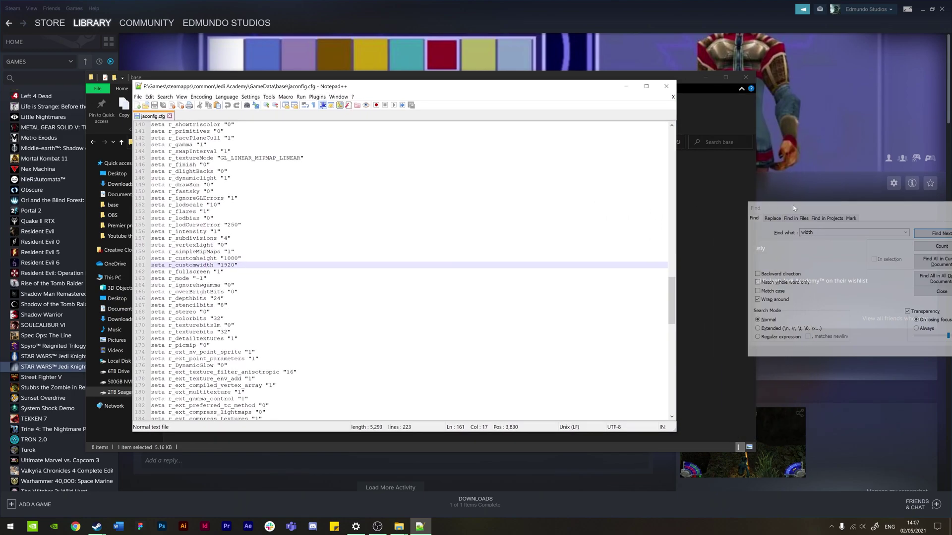
{"action": "left_click_drag", "start_coordinate": [792, 205], "coordinate": [529, 148]}
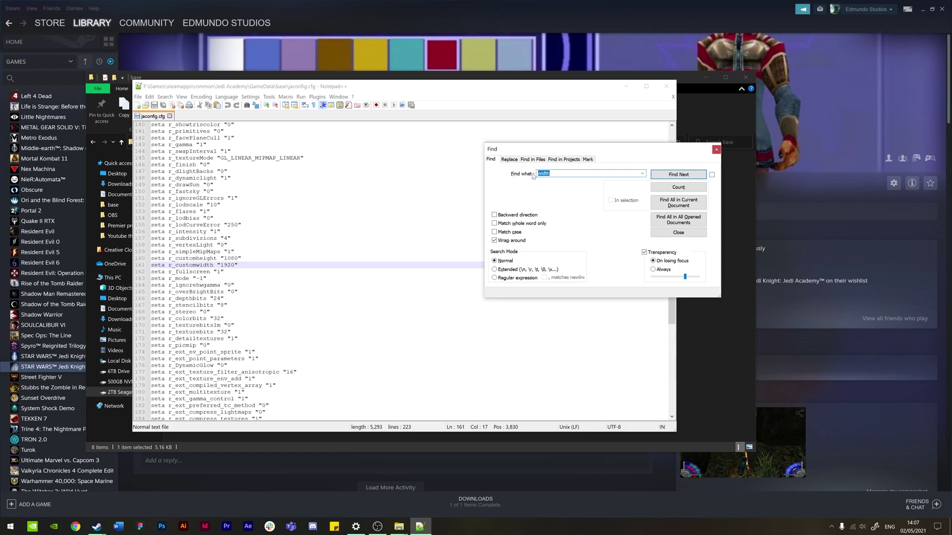
- Search for 'height' to land on r_customheight "1080"
{"action": "type", "text": "height"}
{"action": "key", "text": "Return"}
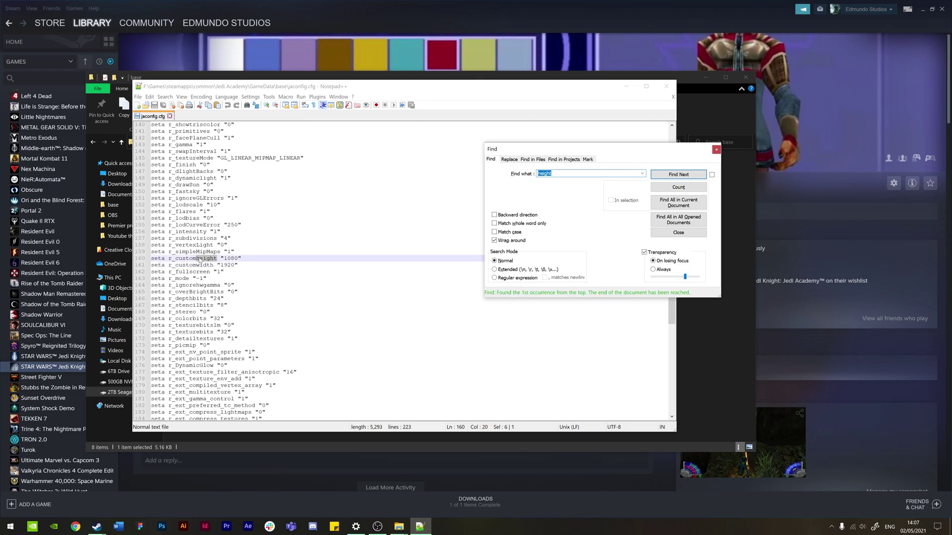
{"action": "left_click_drag", "start_coordinate": [587, 144], "coordinate": [675, 137]}
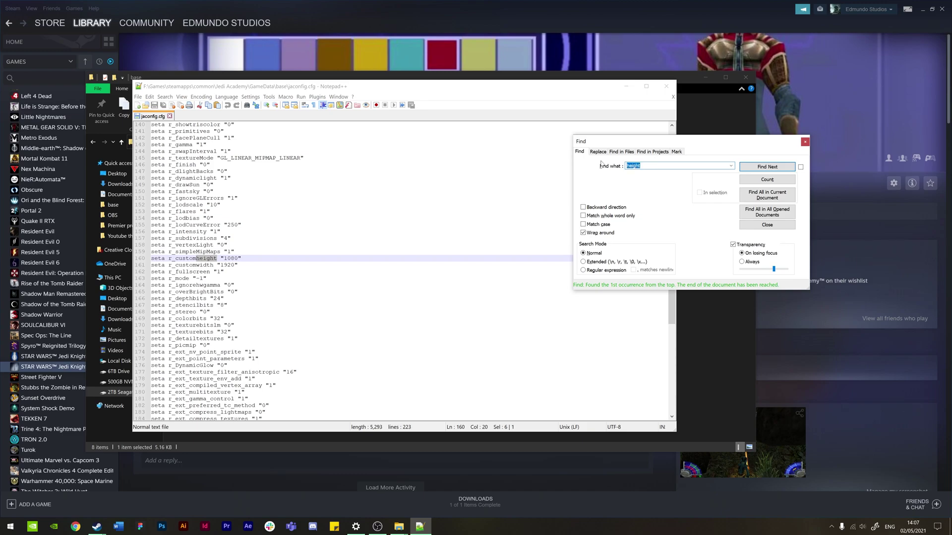
- Search for 'seta r_mode' and confirm line 163 reads r_mode "-1"
{"action": "key", "text": "BackSpace"}
{"action": "type", "text": "seta r_"}
{"action": "type", "text": "mode"}
{"action": "key", "text": "Return"}
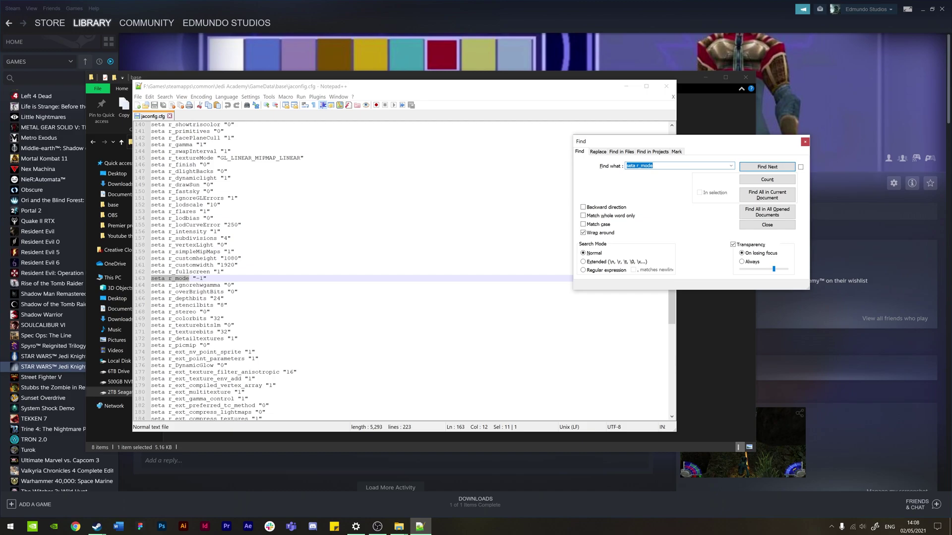
{"action": "left_click", "coordinate": [206, 278]}
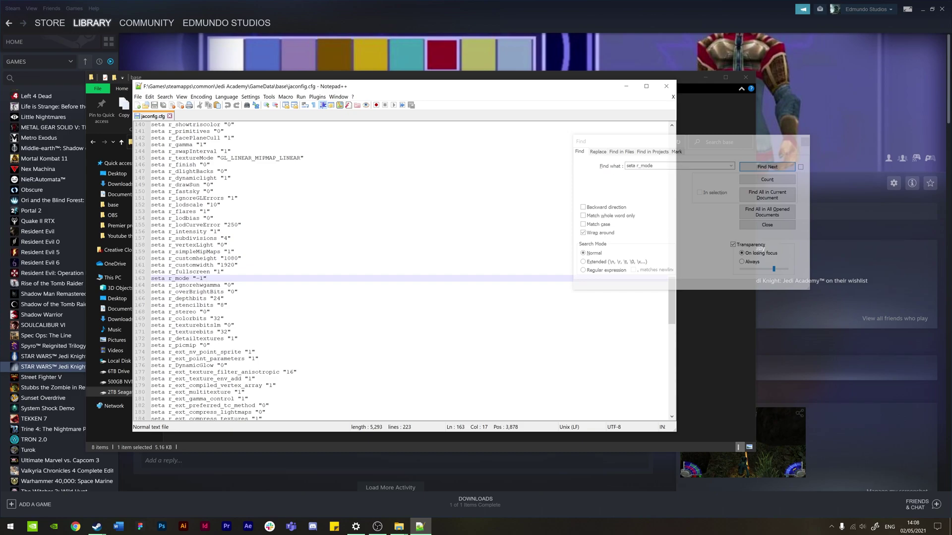
{"action": "key", "text": "ctrl+f"}
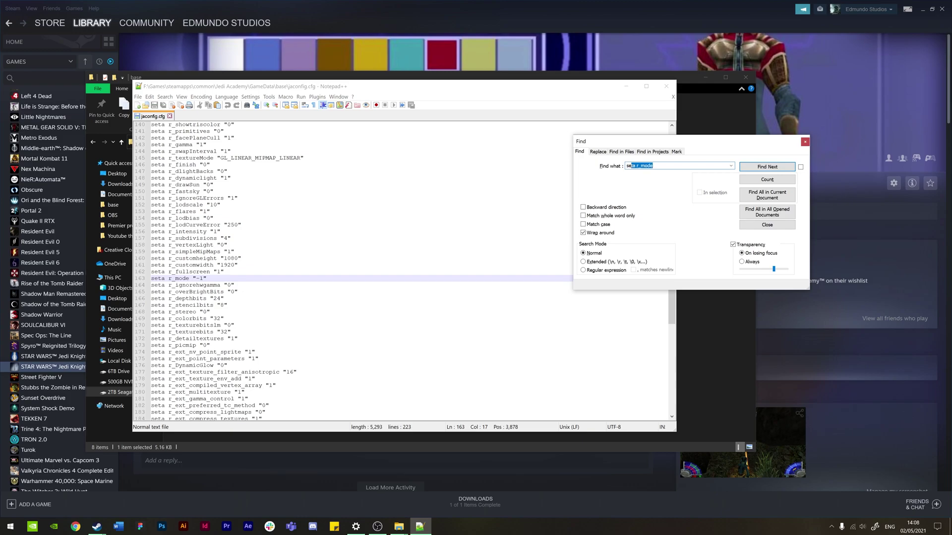
- Search for 'seta cg_fov' to find the field-of-view setting of 95
{"action": "key", "text": "BackSpace"}
{"action": "left_click_drag", "start_coordinate": [690, 139], "coordinate": [846, 115]}
{"action": "left_click_drag", "start_coordinate": [554, 89], "coordinate": [511, 77]}
{"action": "scroll", "coordinate": [357, 258], "scroll_direction": "down", "scroll_amount": 12}
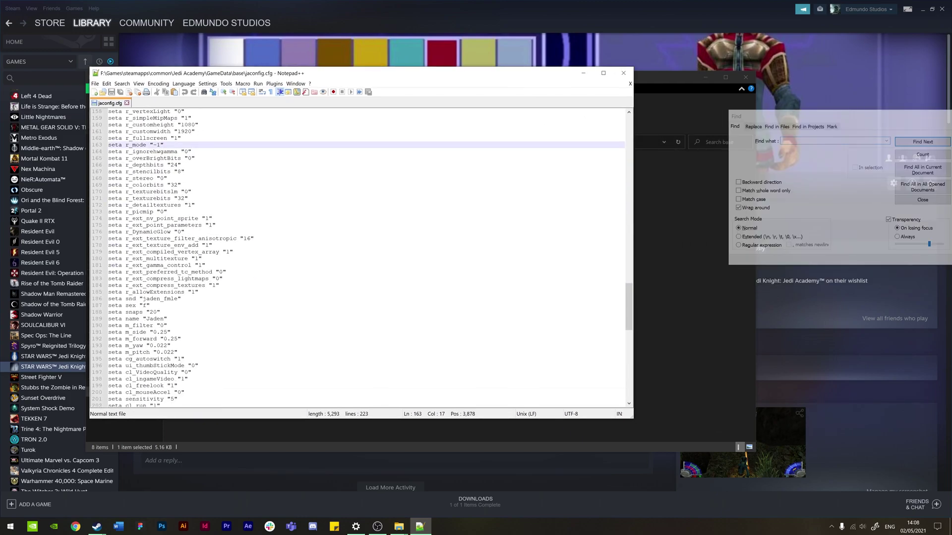
{"action": "scroll", "coordinate": [357, 257], "scroll_direction": "up", "scroll_amount": 2}
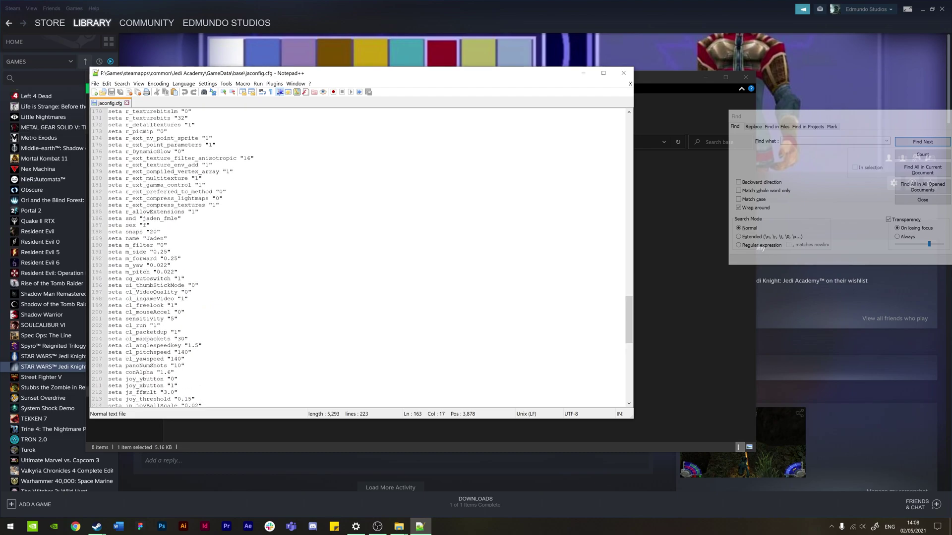
{"action": "left_click_drag", "start_coordinate": [816, 117], "coordinate": [445, 120]}
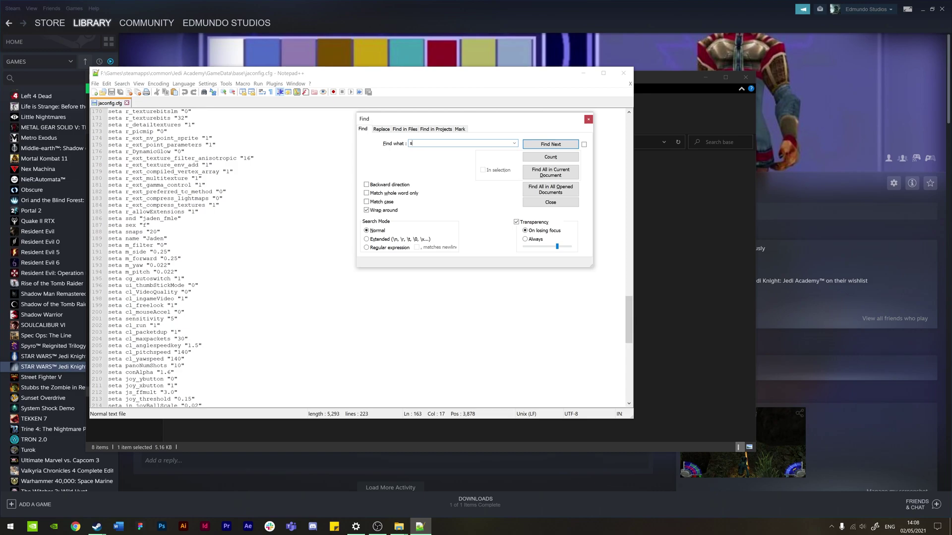
{"action": "type", "text": "a cg_fov"}
{"action": "key", "text": "Return"}
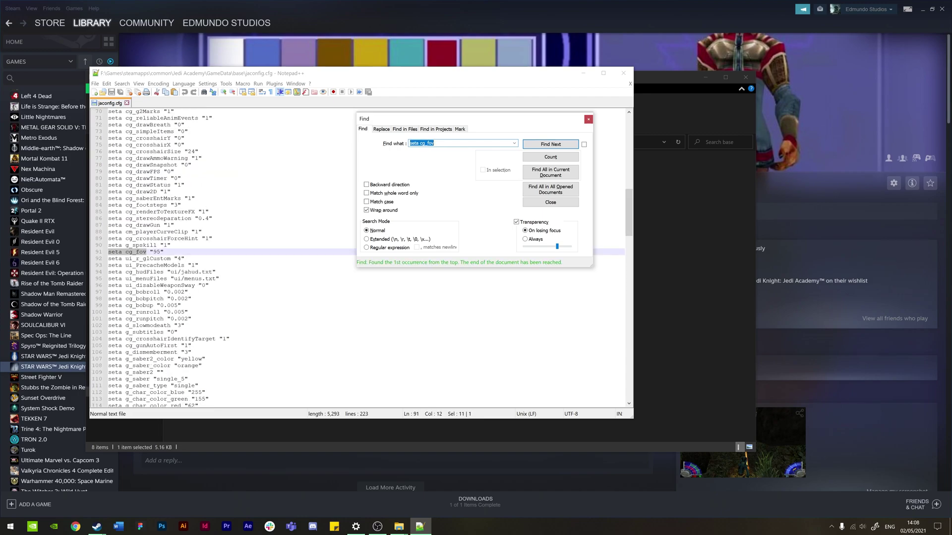
{"action": "left_click", "coordinate": [163, 272]}
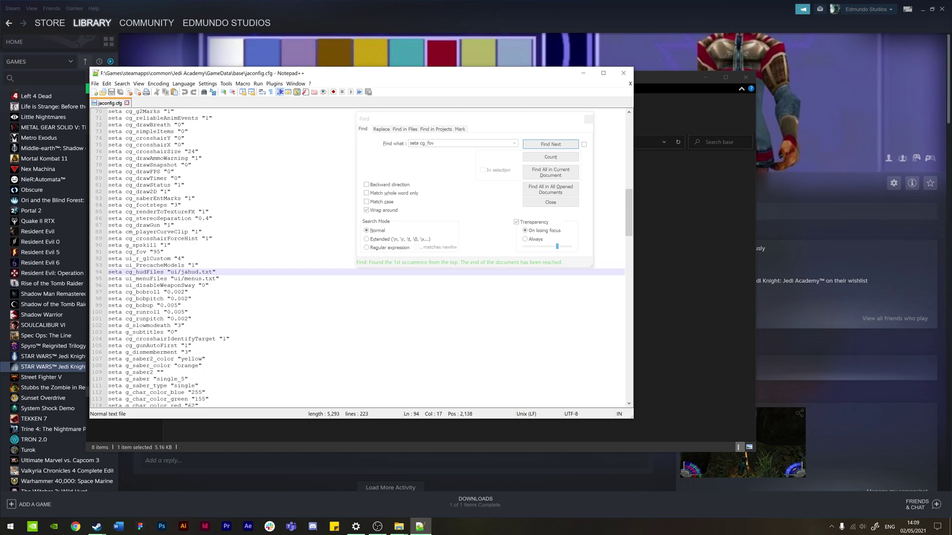
- Place the cursor on the empty final line 223, below com_maxfps "85"
{"action": "scroll", "coordinate": [357, 257], "scroll_direction": "down", "scroll_amount": 20}
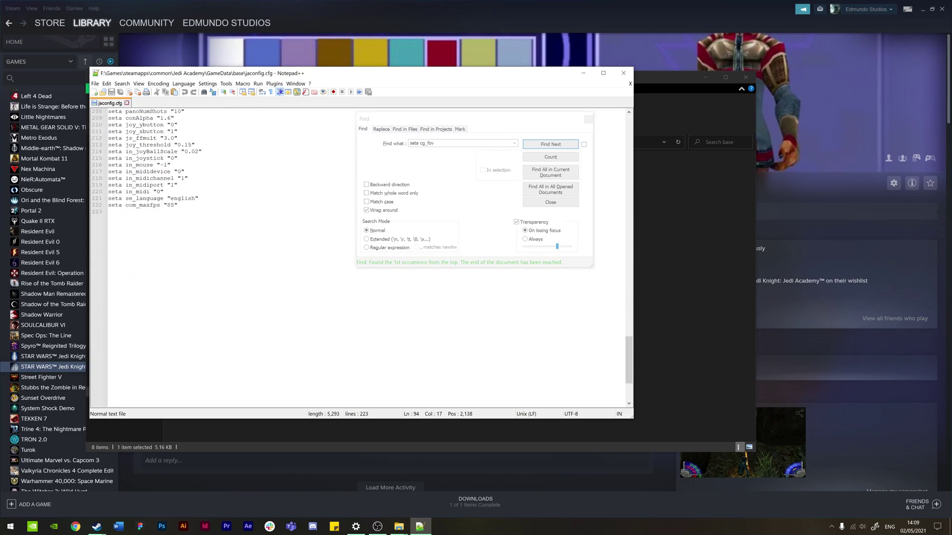
{"action": "scroll", "coordinate": [357, 258], "scroll_direction": "down", "scroll_amount": 1}
{"action": "left_click", "coordinate": [110, 191]}
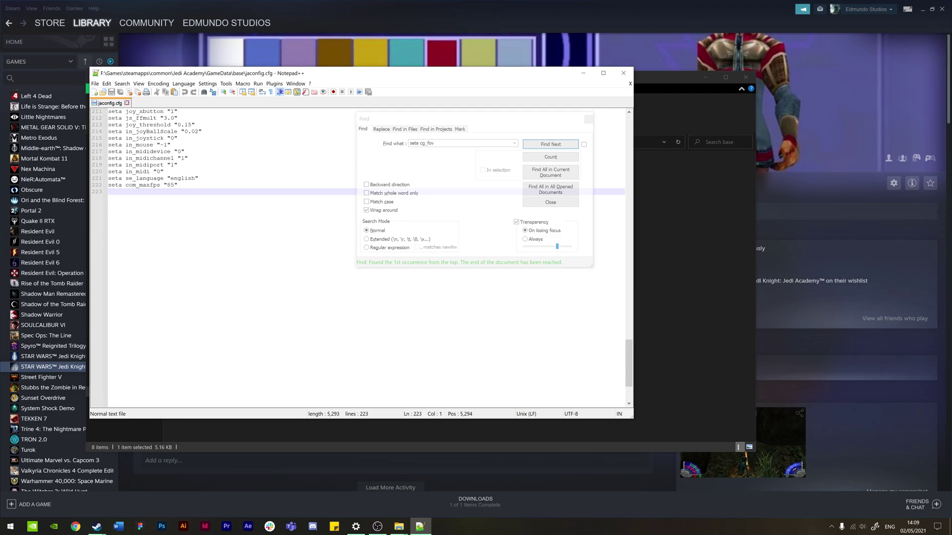
{"action": "type", "text": "seta "}
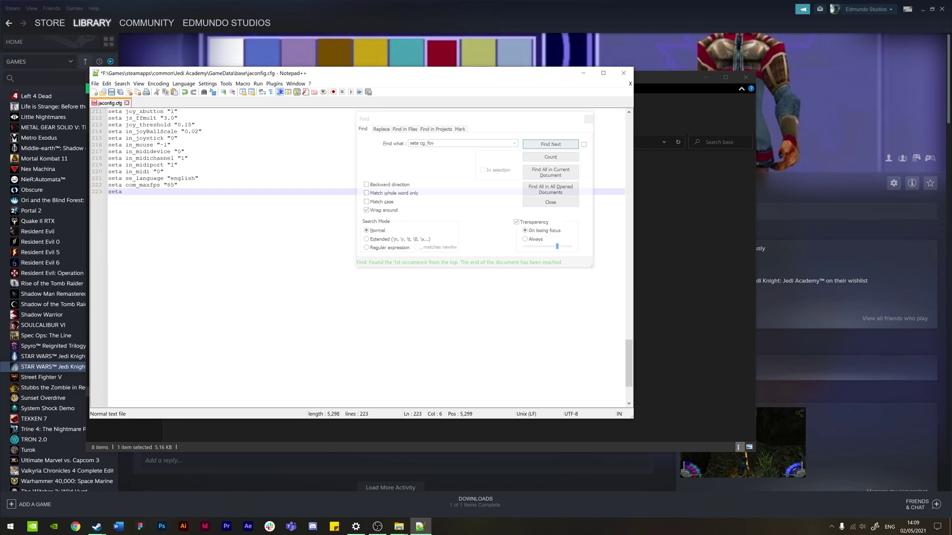
{"action": "type", "text": "c"}
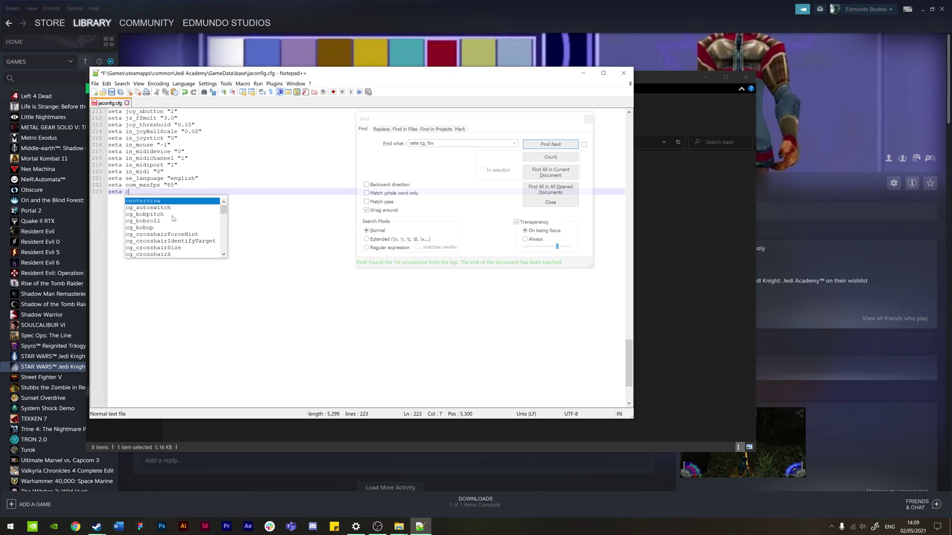
{"action": "type", "text": "g_"}
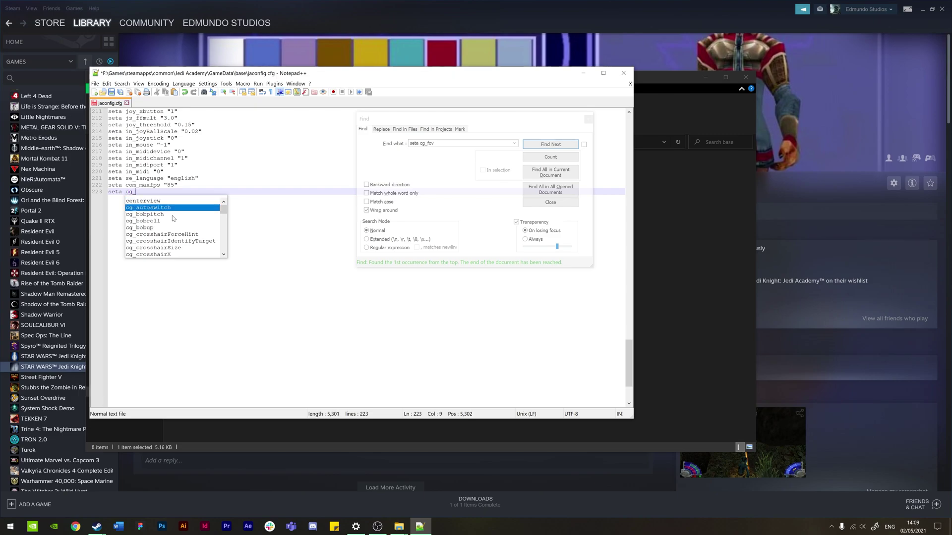
{"action": "type", "text": "fov \"95"}
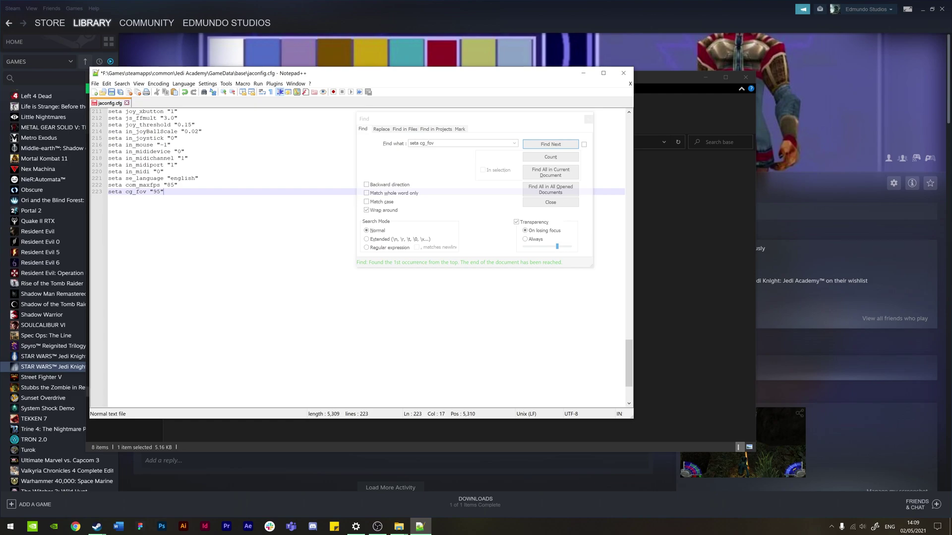
{"action": "key", "text": "shift+Home"}
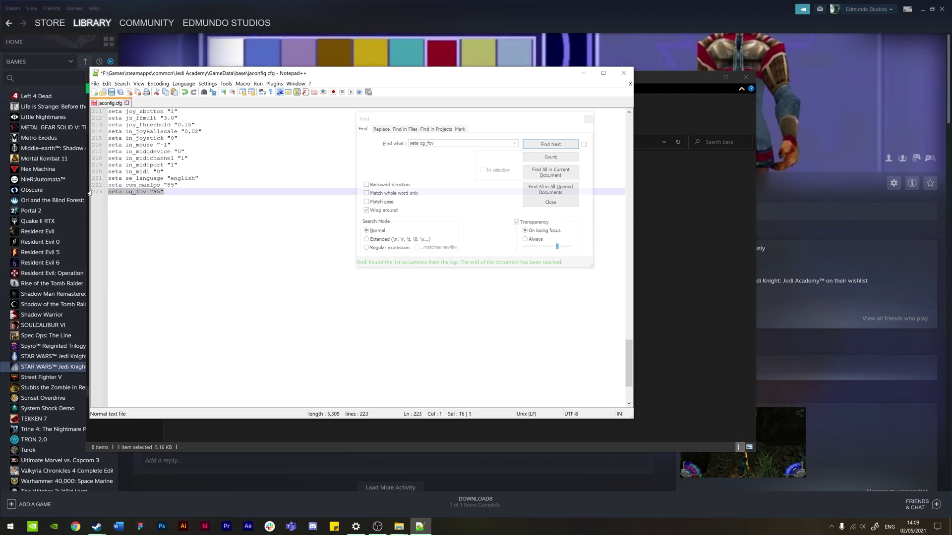
{"action": "key", "text": "BackSpace"}
{"action": "scroll", "coordinate": [357, 257], "scroll_direction": "up", "scroll_amount": 3}
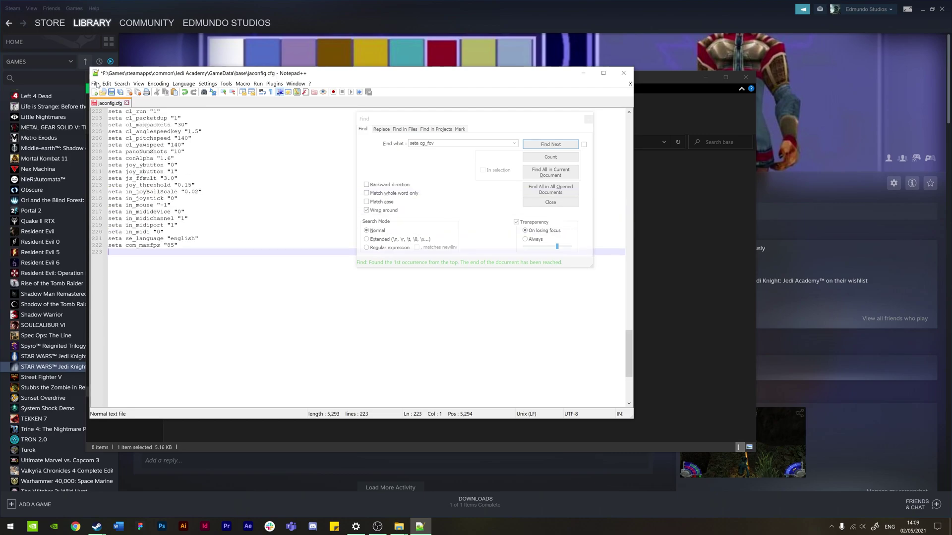
- Save the edited jaconfig.cfg and close the Notepad++ editor
{"action": "left_click_drag", "start_coordinate": [169, 78], "coordinate": [150, 88]}
{"action": "left_click", "coordinate": [76, 94]}
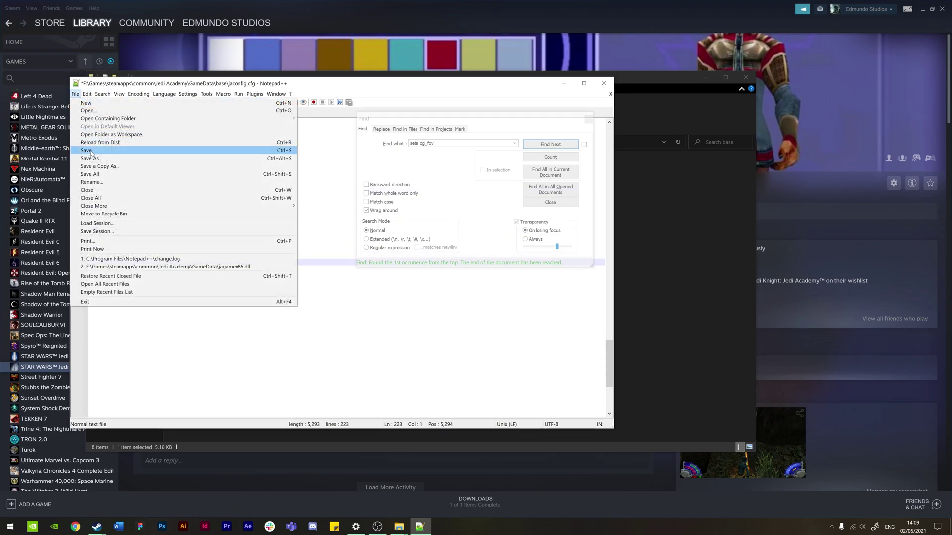
{"action": "left_click", "coordinate": [99, 152]}
{"action": "left_click_drag", "start_coordinate": [400, 85], "coordinate": [316, 317]}
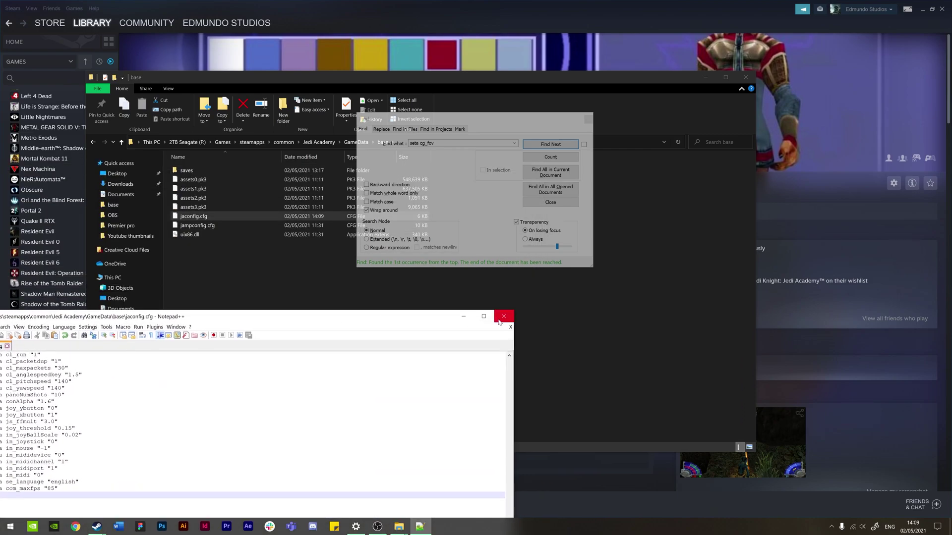
{"action": "left_click", "coordinate": [501, 317]}
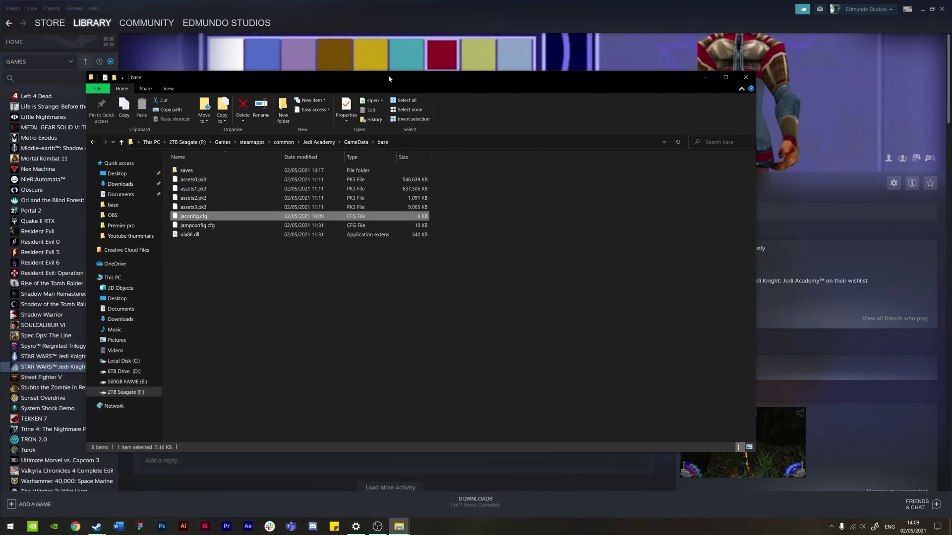
- Go up to the Jedi Academy folder, open GameData, and select jasp
{"action": "left_click_drag", "start_coordinate": [388, 78], "coordinate": [510, 58]}
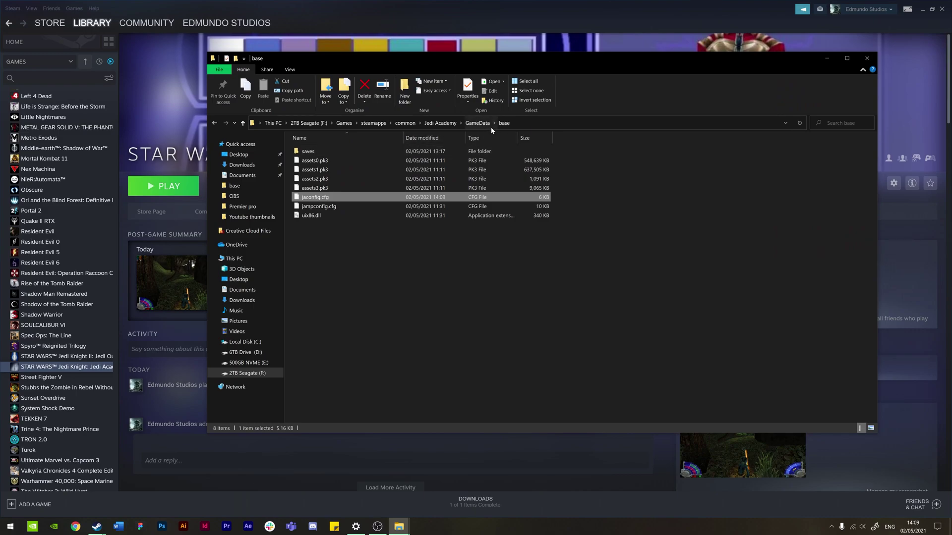
{"action": "left_click", "coordinate": [436, 124]}
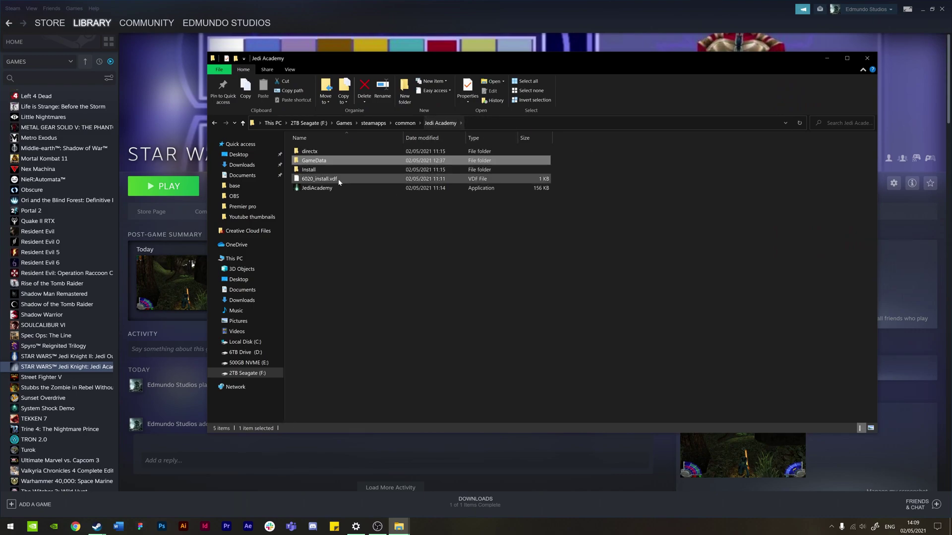
{"action": "double_click", "coordinate": [323, 161]}
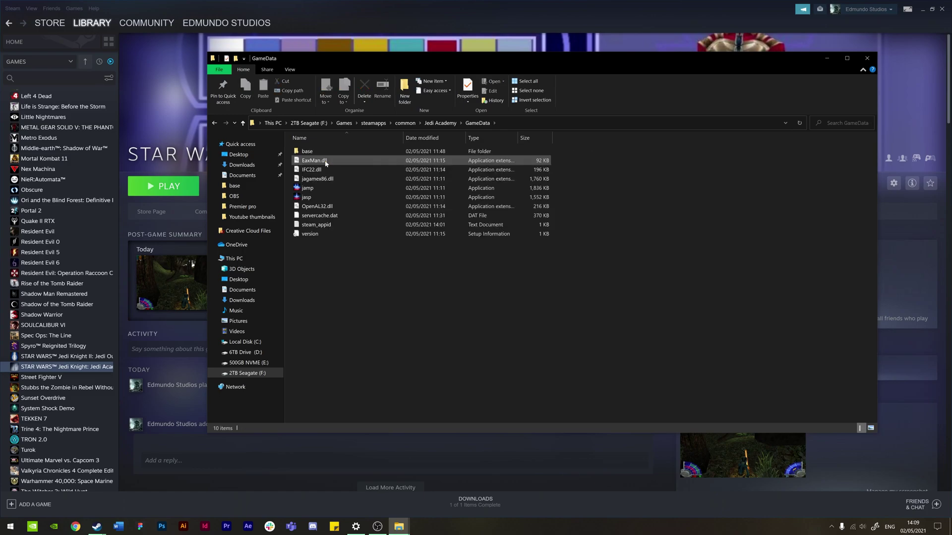
{"action": "left_click", "coordinate": [315, 199]}
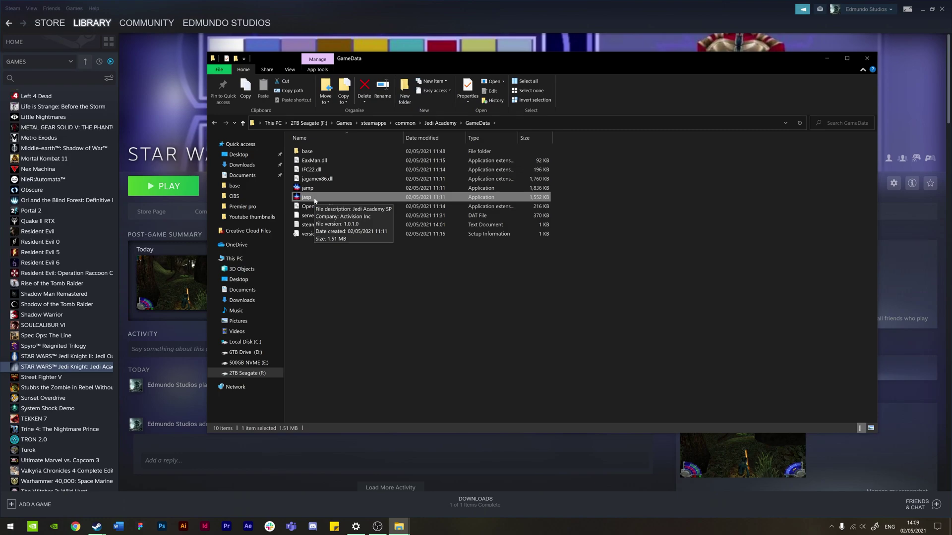
{"action": "left_click", "coordinate": [322, 206]}
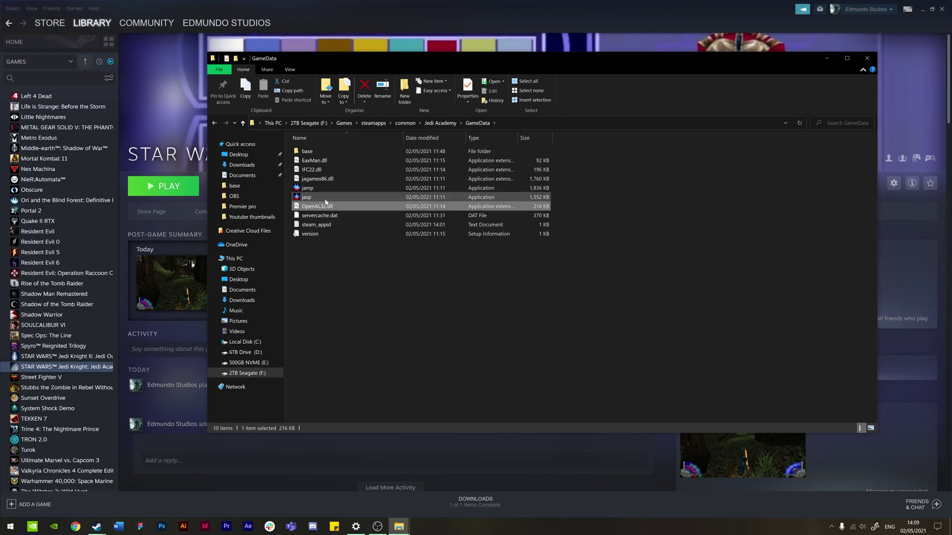
- Open jasp's Properties at the Compatibility tab
{"action": "right_click", "coordinate": [320, 197]}
{"action": "key", "text": "Escape"}
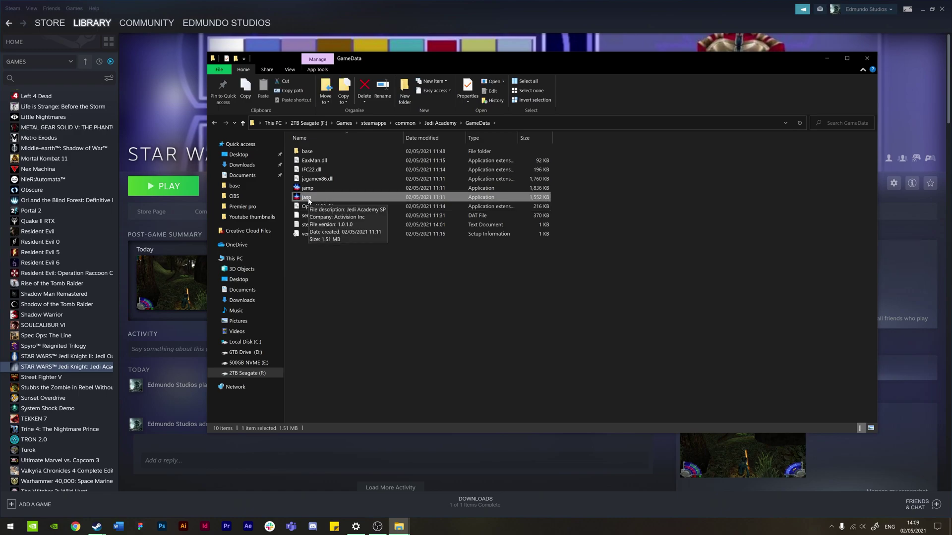
{"action": "right_click", "coordinate": [312, 198]}
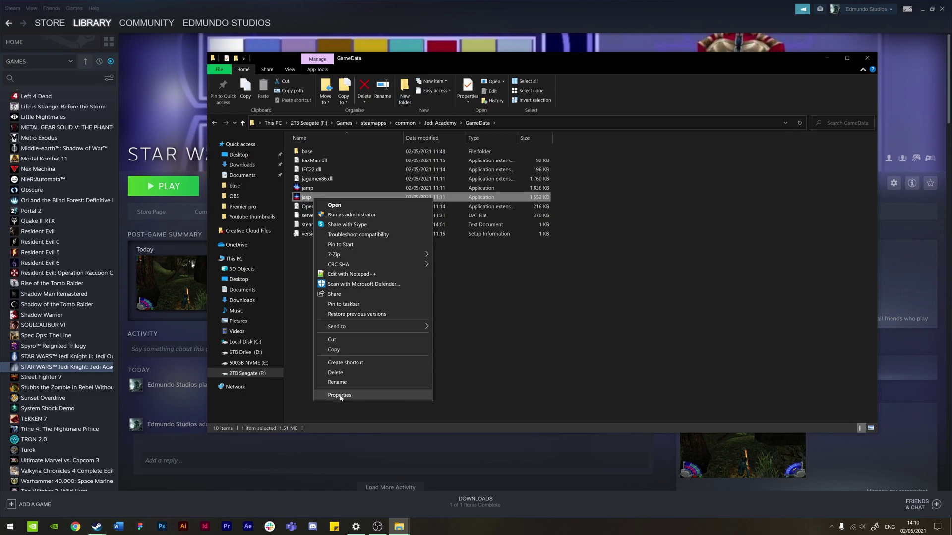
{"action": "left_click", "coordinate": [340, 396]}
{"action": "left_click", "coordinate": [359, 219]}
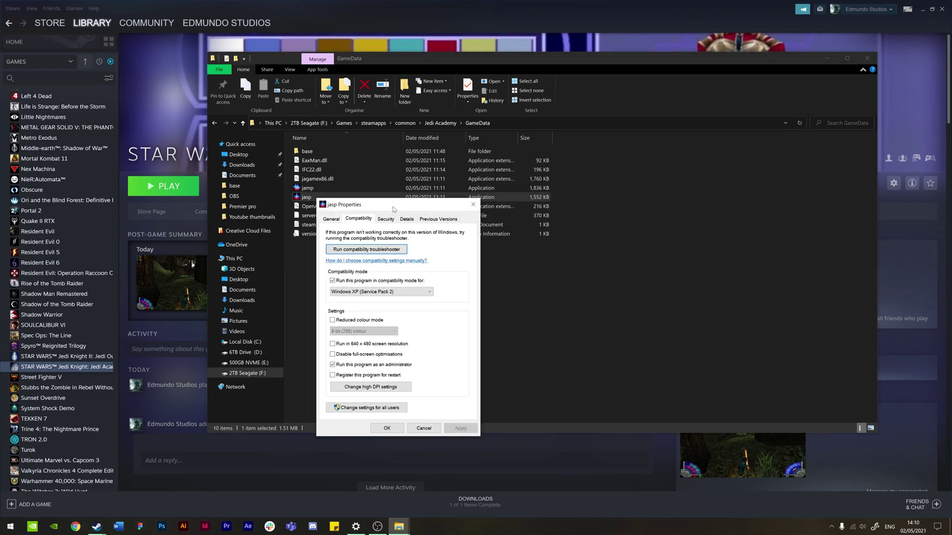
{"action": "left_click_drag", "start_coordinate": [393, 209], "coordinate": [391, 163]}
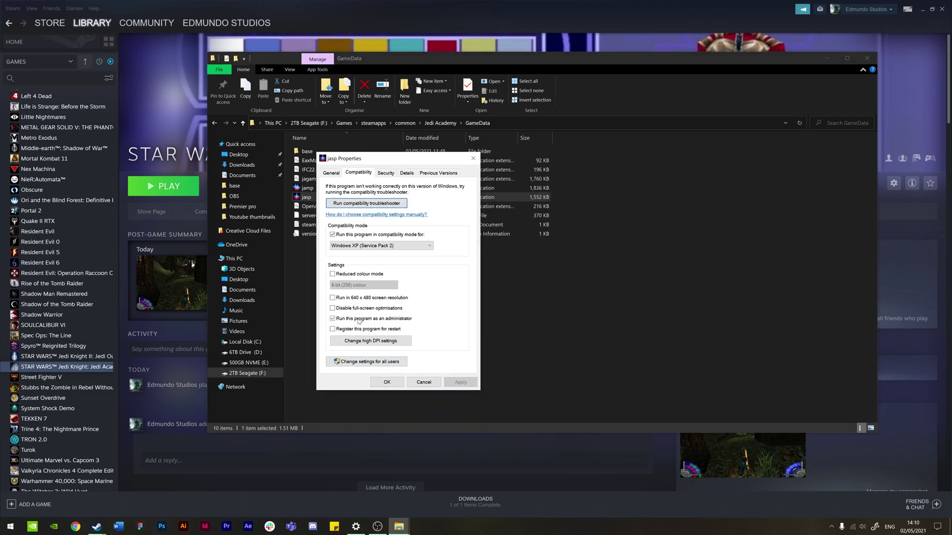
- Override high-DPI scaling with Application scaling, then apply and close the properties
{"action": "left_click", "coordinate": [372, 343]}
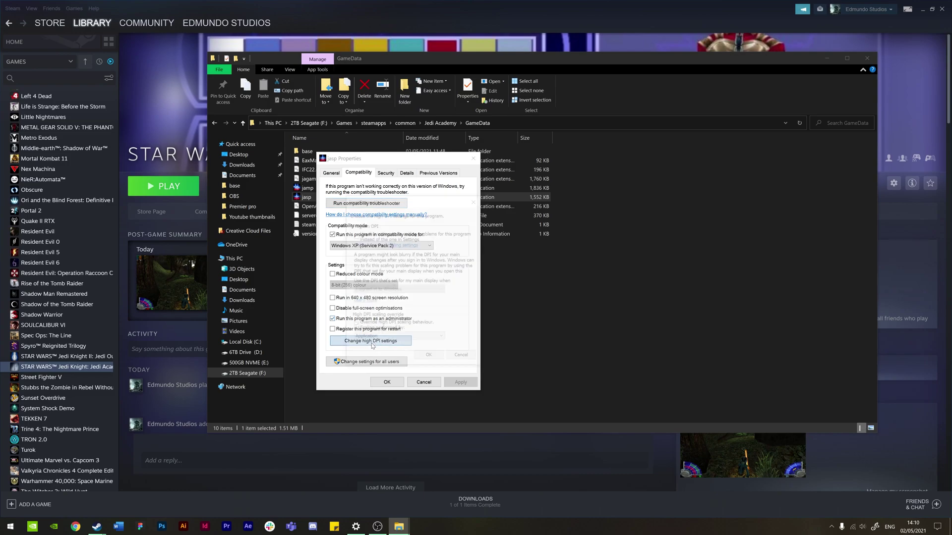
{"action": "left_click_drag", "start_coordinate": [392, 203], "coordinate": [568, 169]}
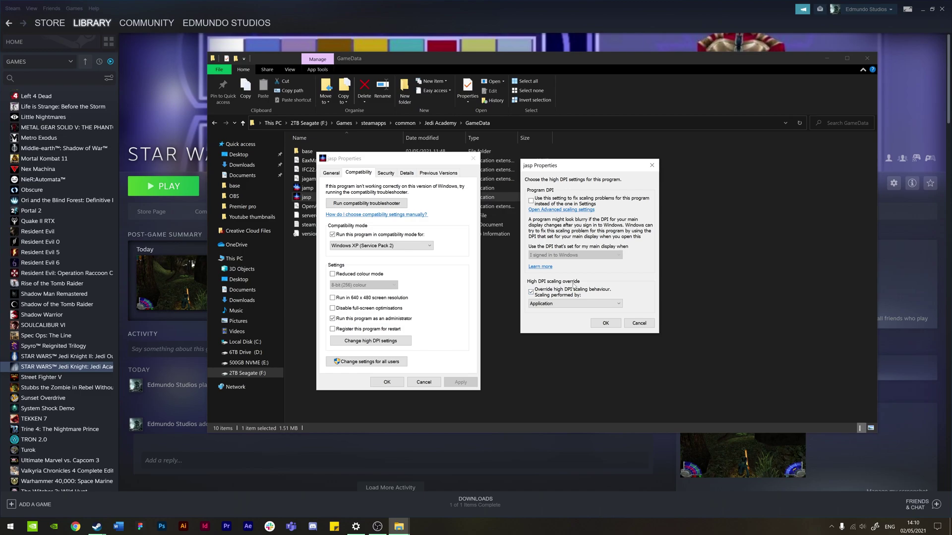
{"action": "left_click", "coordinate": [543, 304]}
{"action": "left_click", "coordinate": [543, 311]}
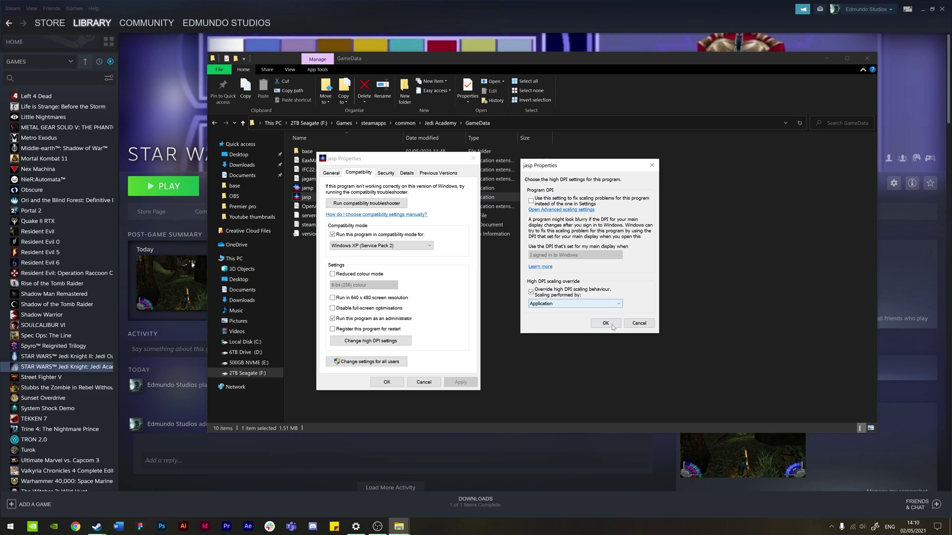
{"action": "left_click", "coordinate": [606, 323]}
{"action": "left_click", "coordinate": [460, 382]}
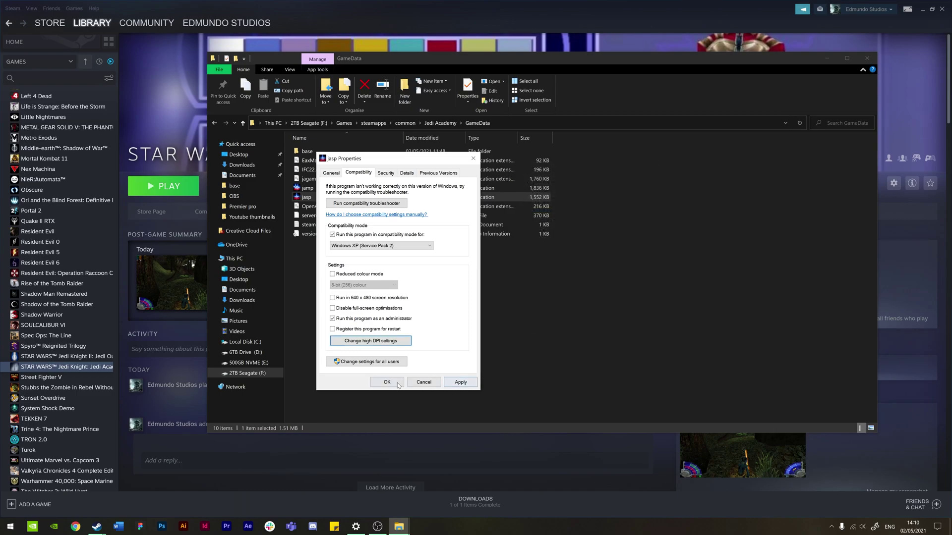
{"action": "left_click", "coordinate": [386, 382]}
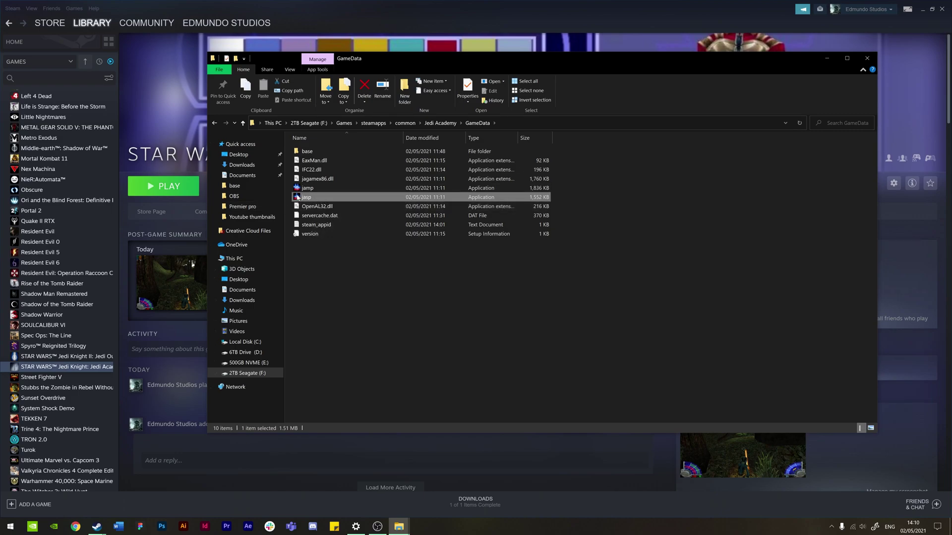
- Close Steam's Local Files window and launch Jedi Academy in single-player
{"action": "left_click_drag", "start_coordinate": [619, 62], "coordinate": [334, 135]}
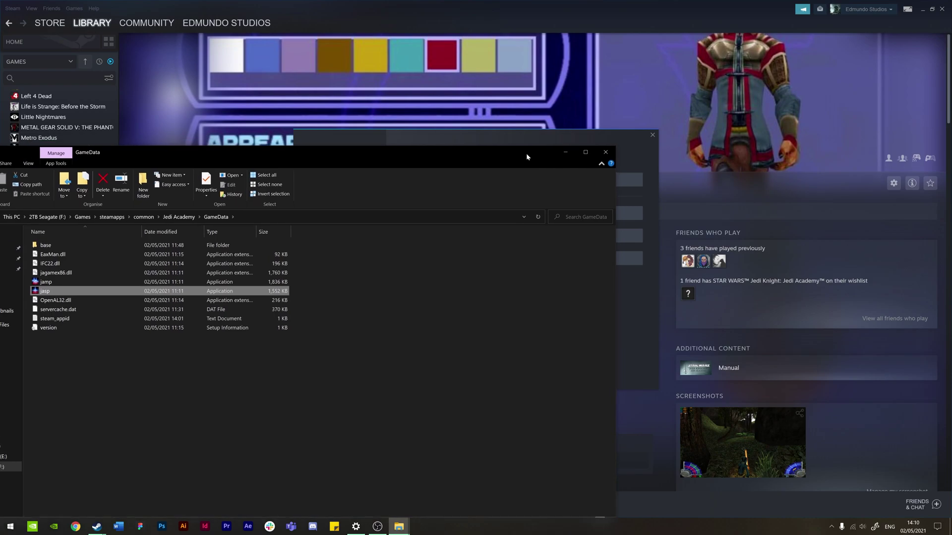
{"action": "left_click", "coordinate": [602, 155]}
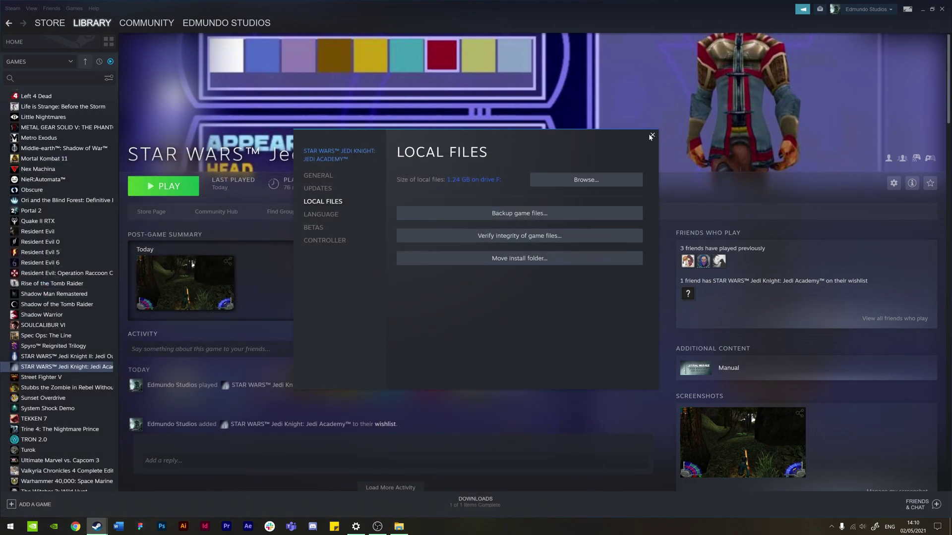
{"action": "left_click", "coordinate": [650, 136]}
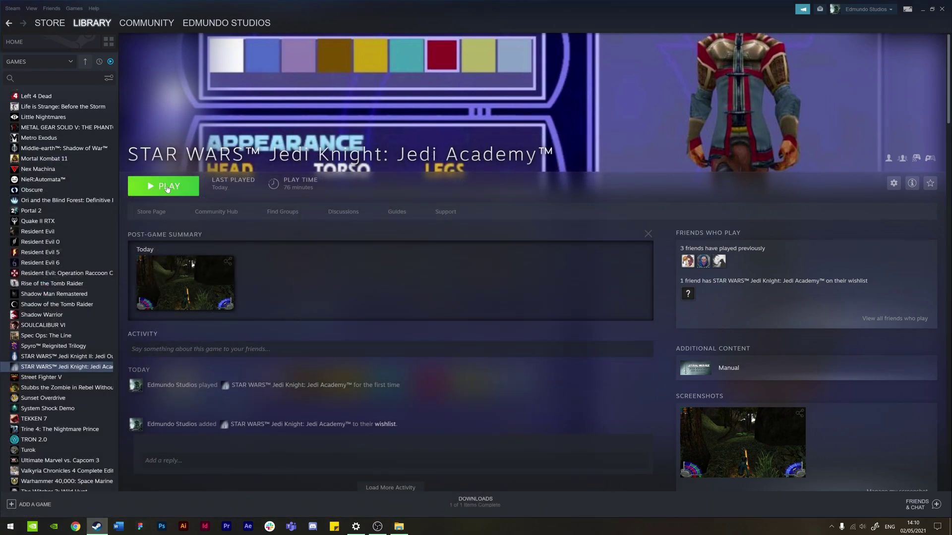
{"action": "left_click", "coordinate": [167, 187]}
{"action": "left_click", "coordinate": [478, 287]}
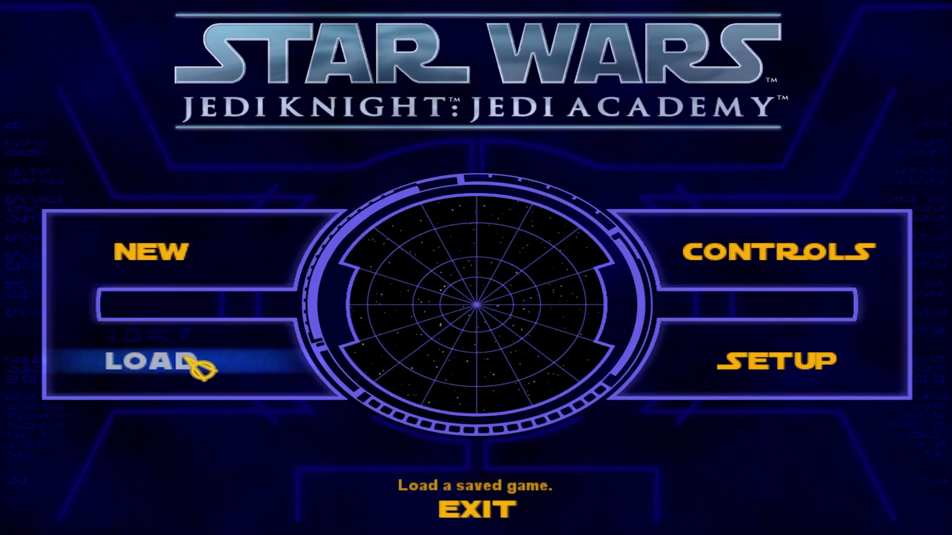
- Load the latest t1_fatal save, walk around, equip the DL-44 blaster and fire
{"action": "left_click", "coordinate": [190, 357]}
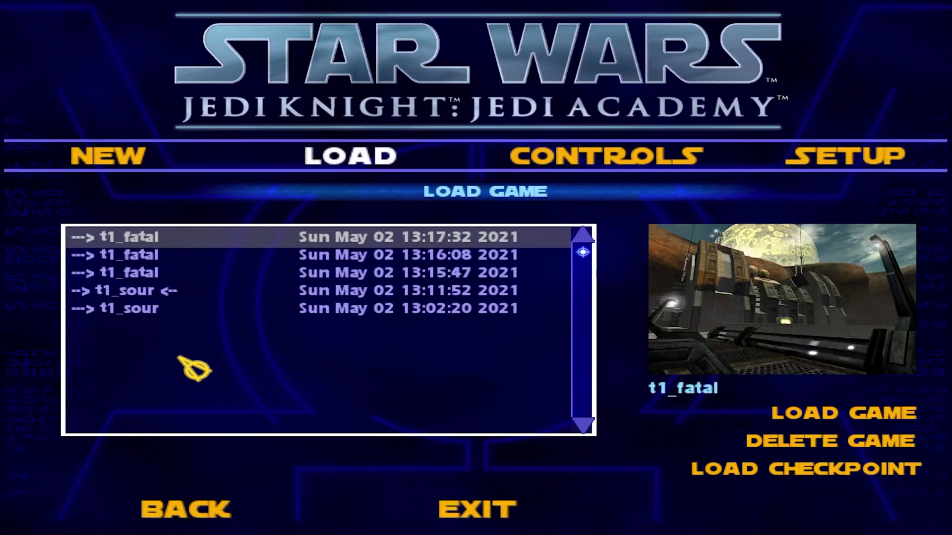
{"action": "left_click", "coordinate": [926, 420]}
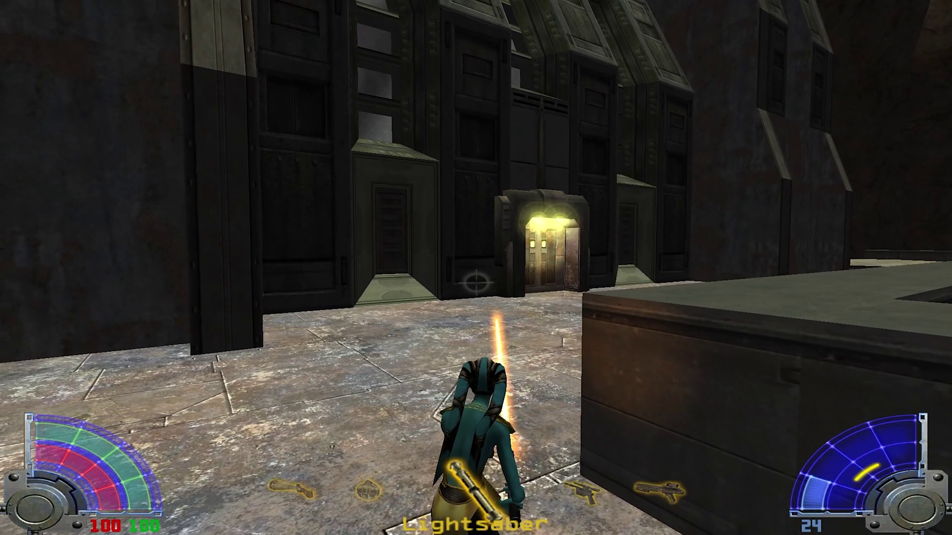
{"action": "key", "text": "w"}
{"action": "left_click", "coordinate": [476, 282]}
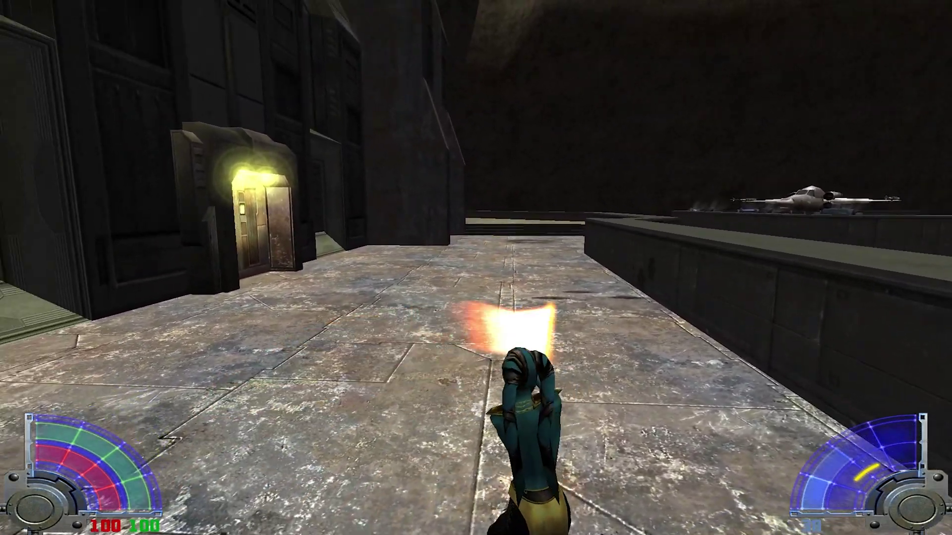
{"action": "key", "text": "w"}
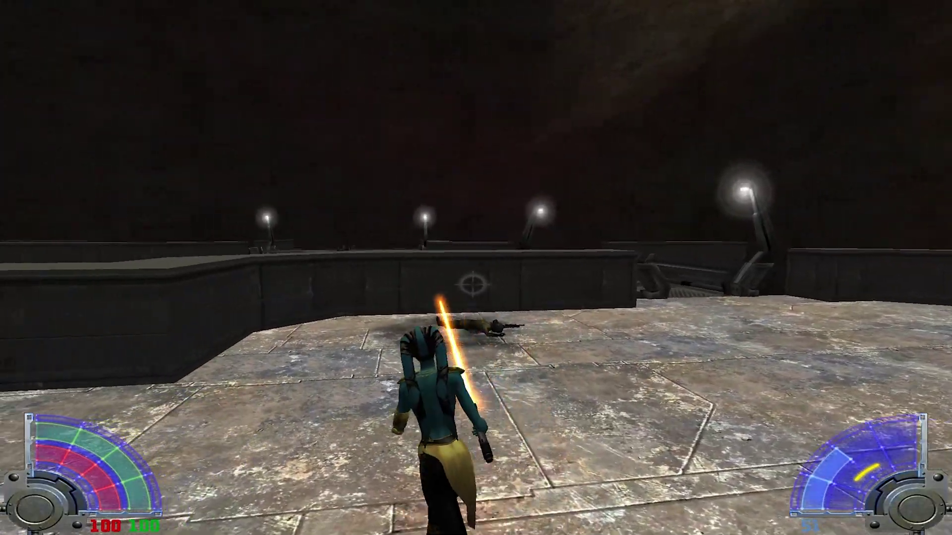
{"action": "key", "text": "w"}
{"action": "key", "text": "2"}
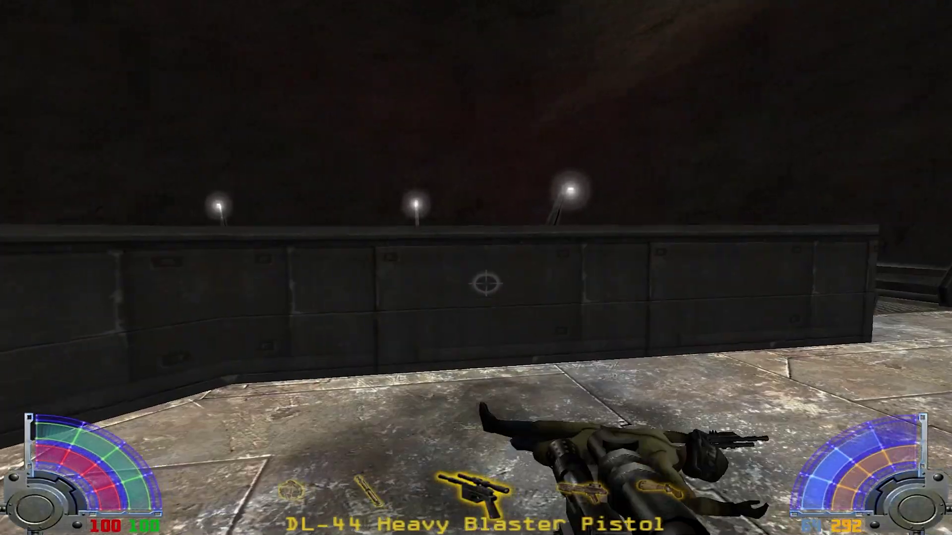
{"action": "key", "text": "w"}
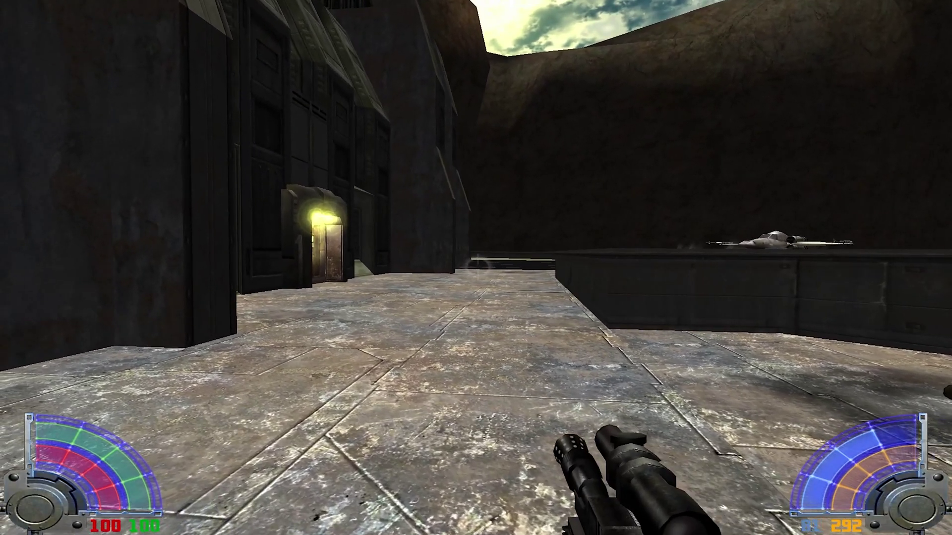
{"action": "left_click", "coordinate": [476, 267]}
{"action": "key", "text": "s"}
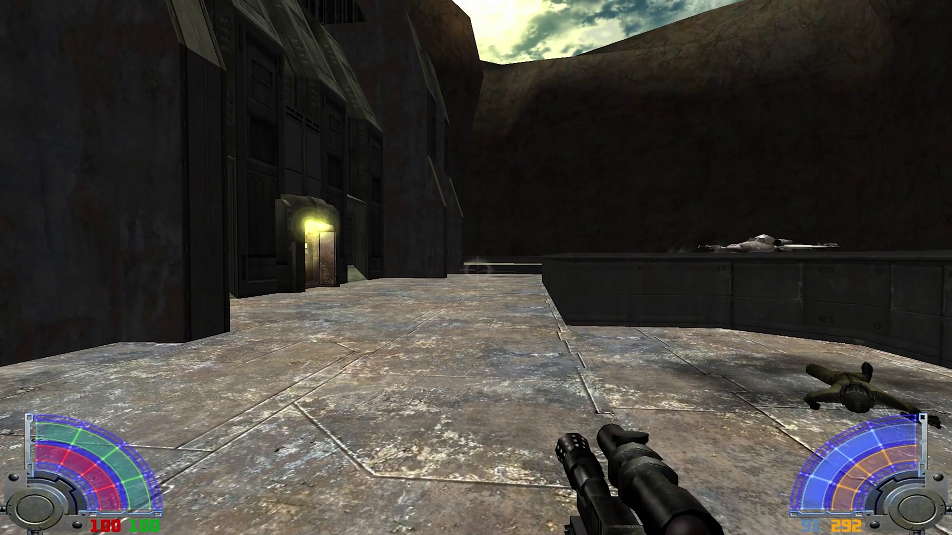